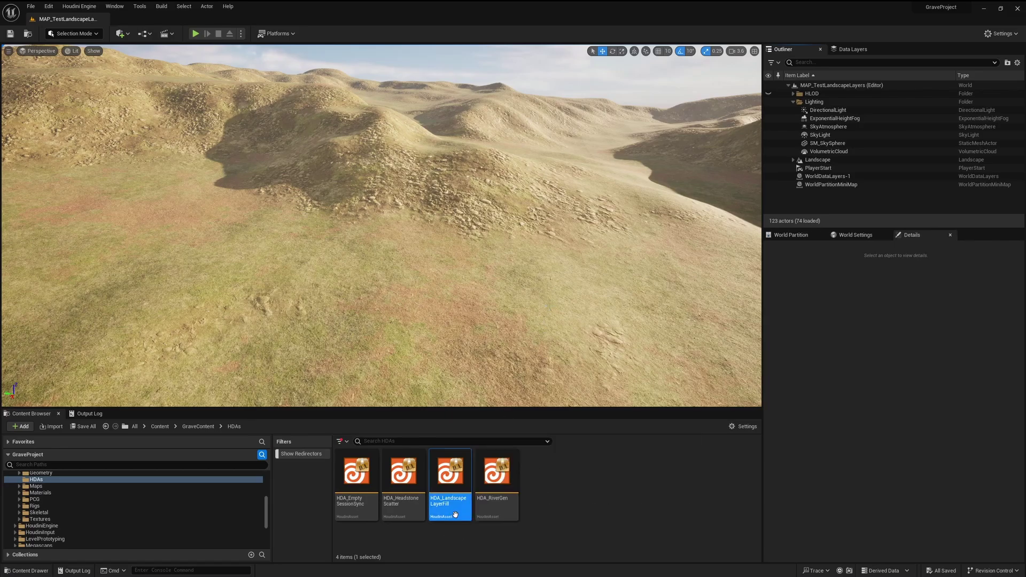
- Place HDA_LandscapeLayerFill on the grassy slope and disable its On Parameter/Input Change and On Asset Input Cook triggers
{"action": "left_click_drag", "start_coordinate": [451, 479], "coordinate": [442, 322]}
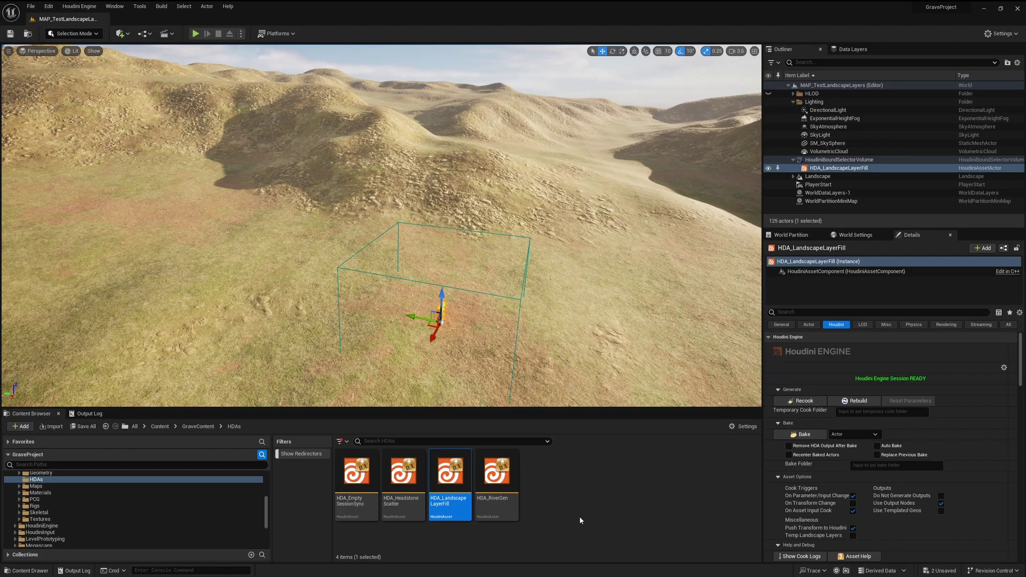
{"action": "right_click_drag", "start_coordinate": [582, 380], "coordinate": [582, 379]}
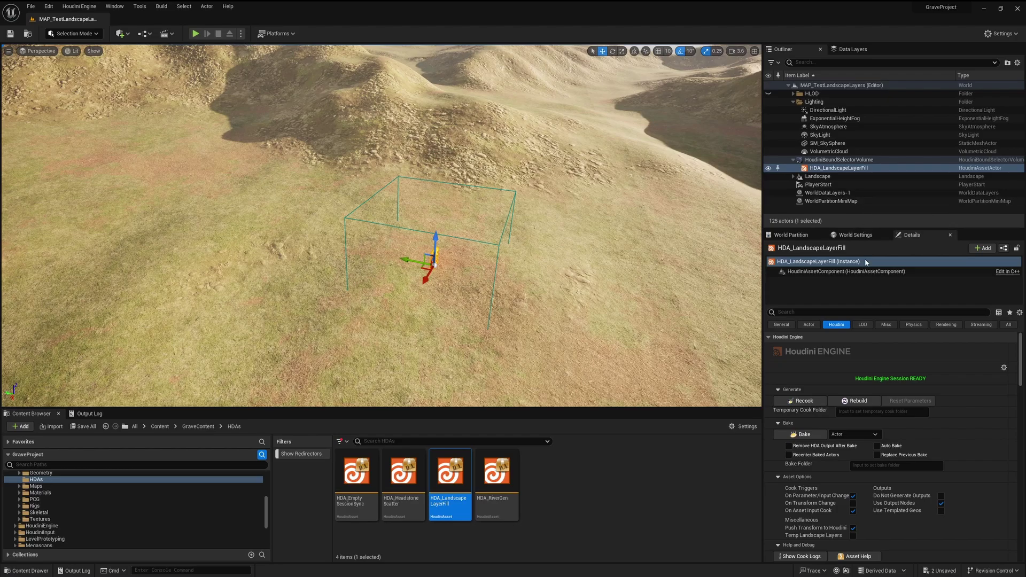
{"action": "scroll", "coordinate": [850, 472], "scroll_direction": "down", "scroll_amount": 2}
{"action": "scroll", "coordinate": [853, 475], "scroll_direction": "down", "scroll_amount": 1}
{"action": "left_click", "coordinate": [853, 455]}
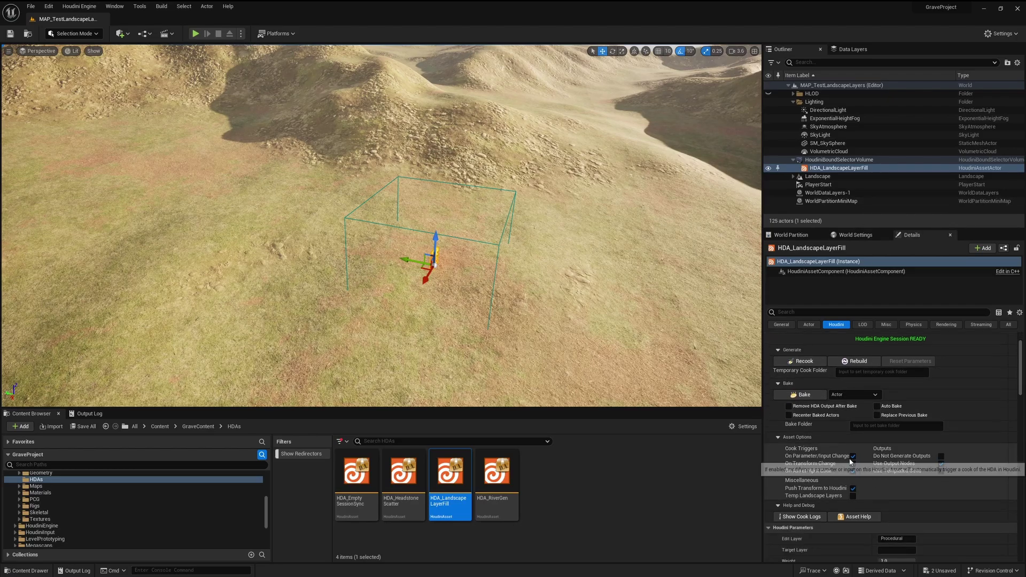
{"action": "left_click", "coordinate": [852, 471]}
- Set the layer fill's target layer to BaseGrass and its weight to 0.7
{"action": "scroll", "coordinate": [901, 469], "scroll_direction": "down", "scroll_amount": 6}
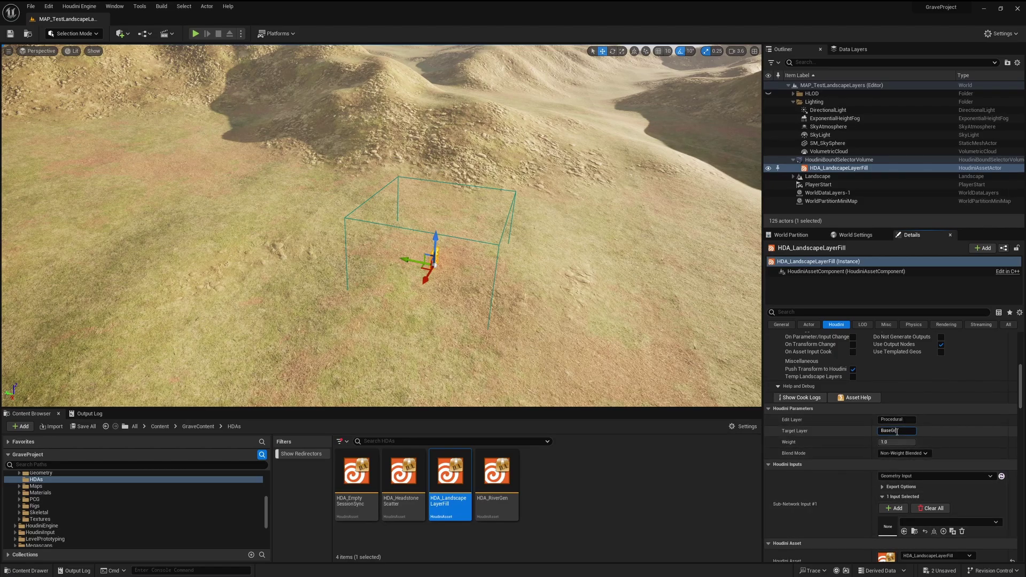
{"action": "type", "text": "ass"}
{"action": "key", "text": "Return"}
{"action": "scroll", "coordinate": [861, 408], "scroll_direction": "down", "scroll_amount": 1}
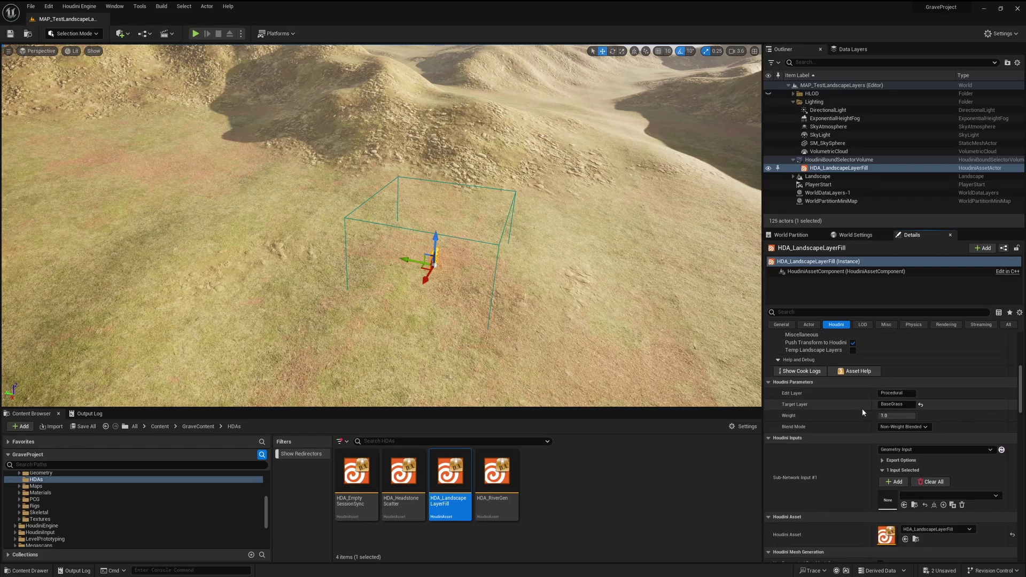
{"action": "scroll", "coordinate": [862, 408], "scroll_direction": "down", "scroll_amount": 1}
{"action": "left_click", "coordinate": [890, 402]}
{"action": "type", "text": "0"}
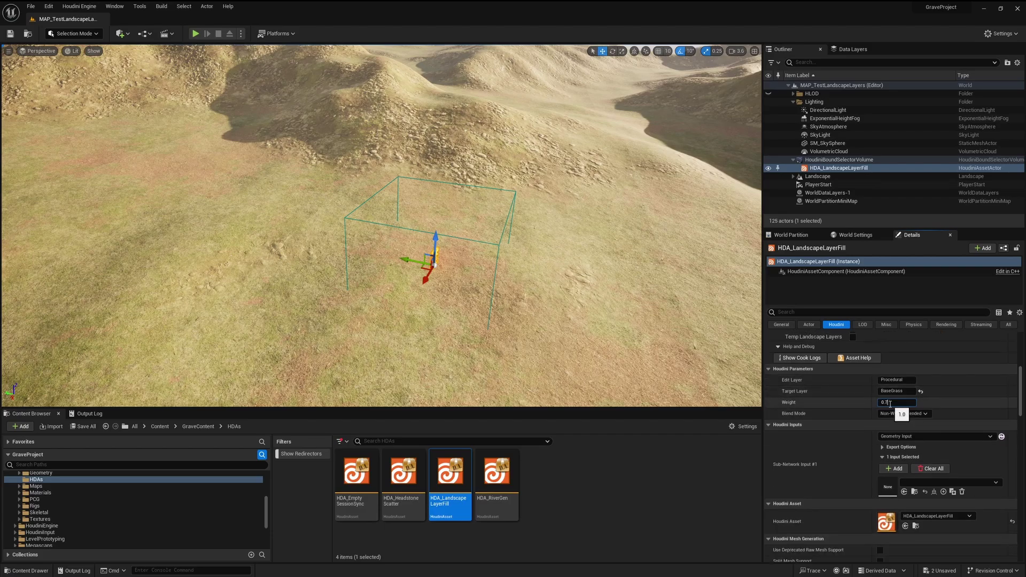
{"action": "type", "text": ".7"}
{"action": "key", "text": "Return"}
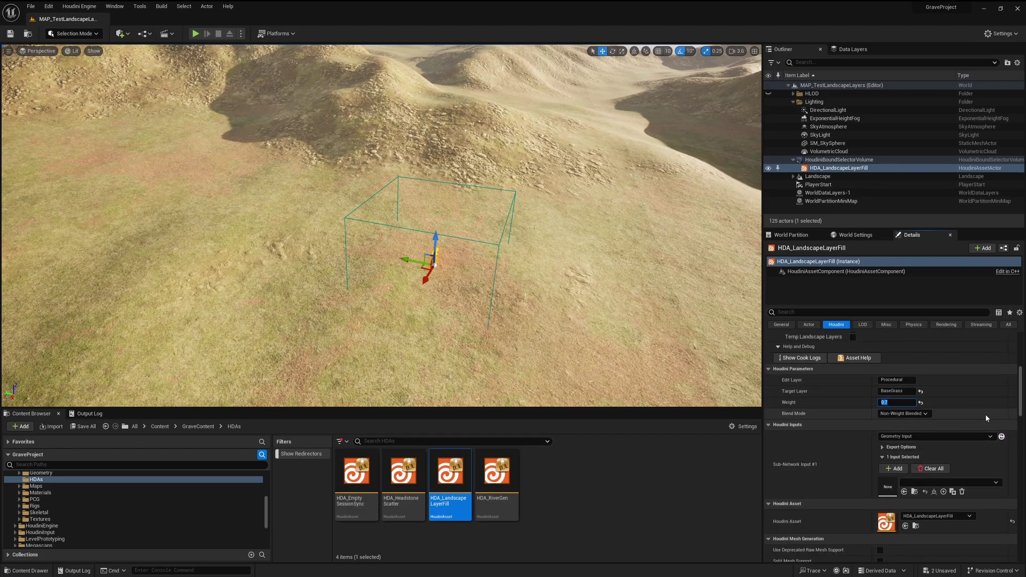
- Switch the sub-network input to World Input and assign HoudiniBoundSelectorVolume as its bound selector
{"action": "scroll", "coordinate": [976, 389], "scroll_direction": "down", "scroll_amount": 2}
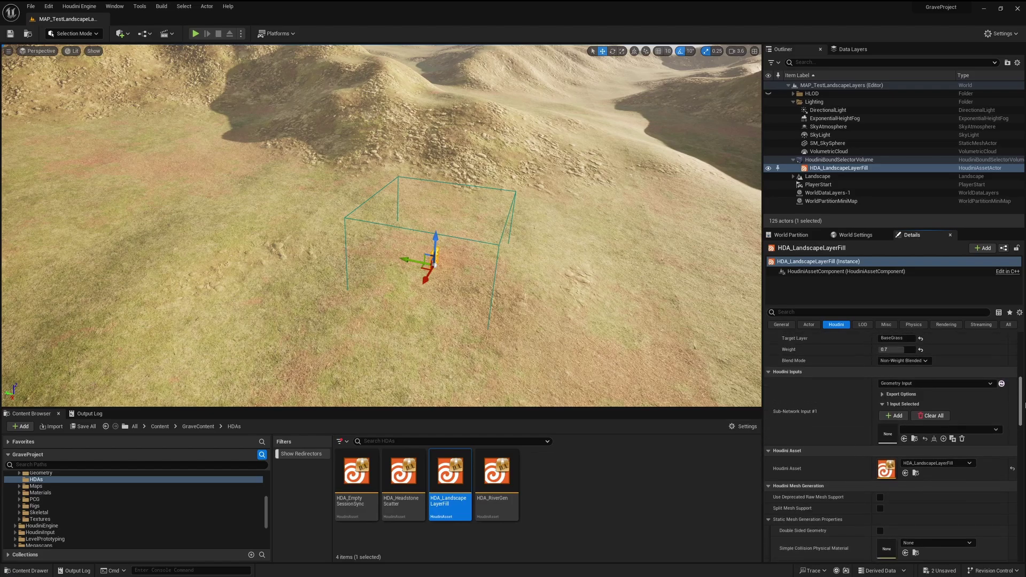
{"action": "left_click", "coordinate": [975, 384]}
{"action": "left_click", "coordinate": [940, 414]}
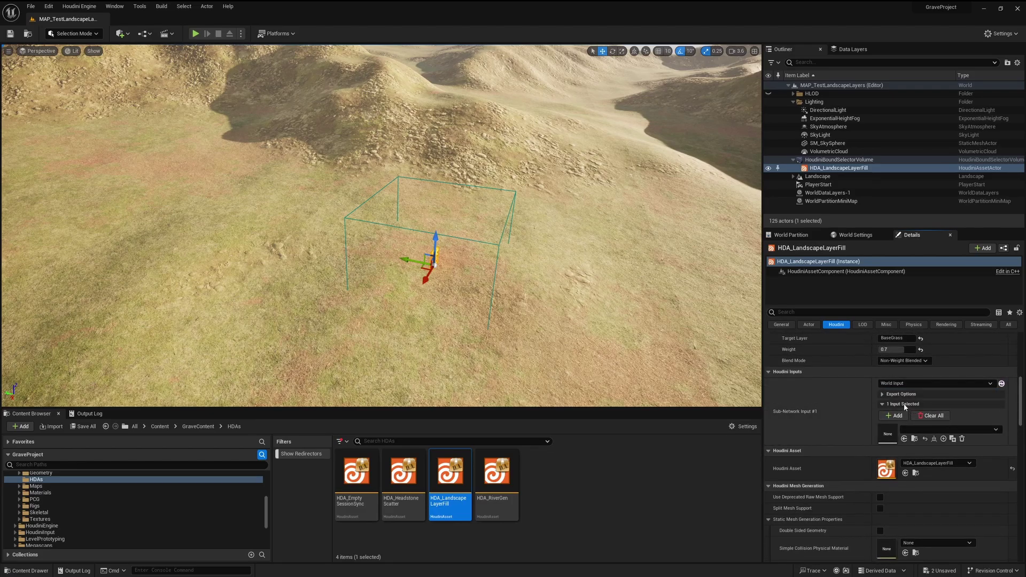
{"action": "left_click", "coordinate": [883, 423]}
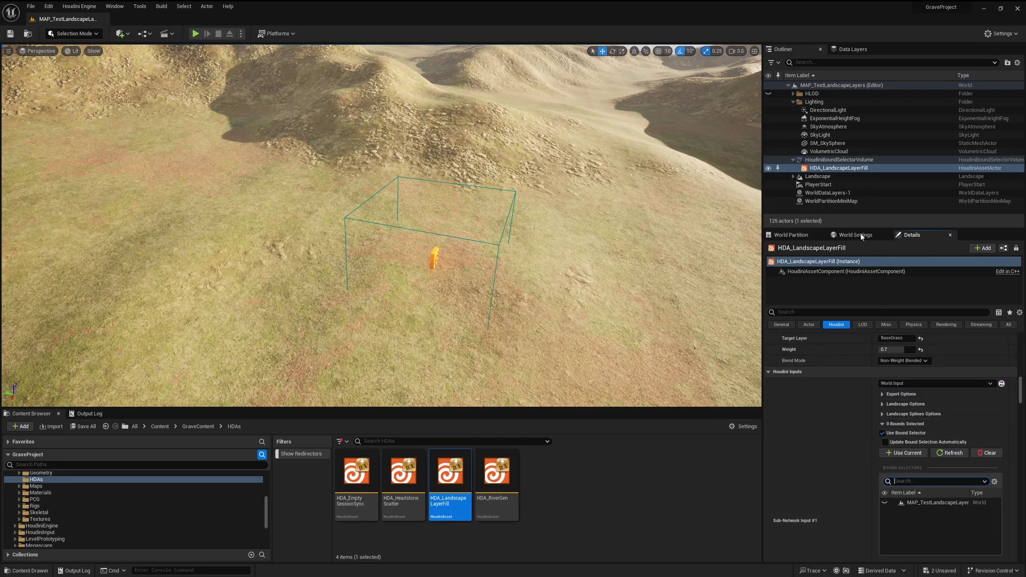
{"action": "left_click", "coordinate": [839, 160]}
{"action": "left_click", "coordinate": [903, 453]}
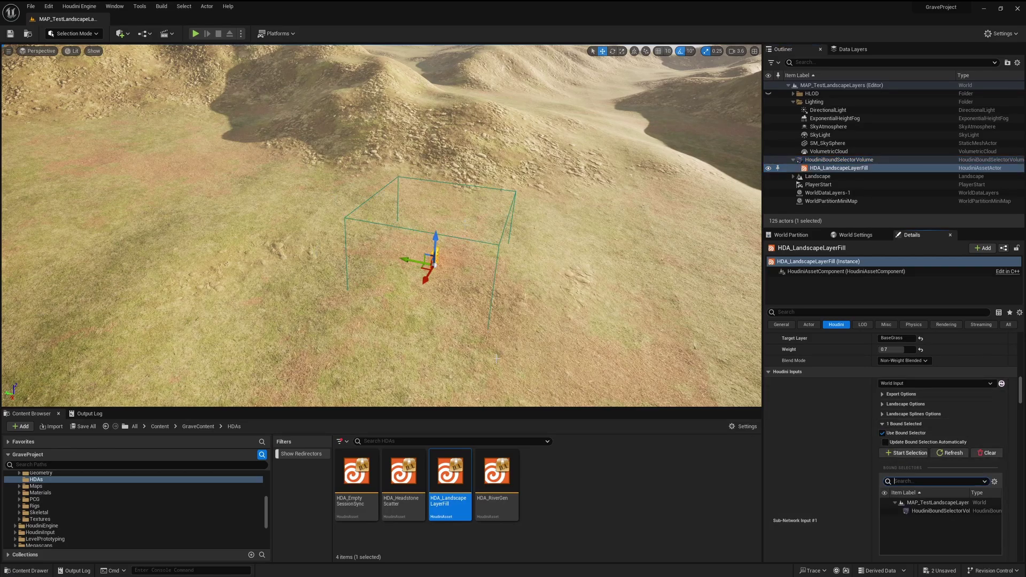
- Recook HDA_LandscapeLayerFill to fill the landscape inside the bound volume with grass
{"action": "right_click_drag", "start_coordinate": [428, 241], "coordinate": [441, 219]}
{"action": "scroll", "coordinate": [925, 385], "scroll_direction": "up", "scroll_amount": 2}
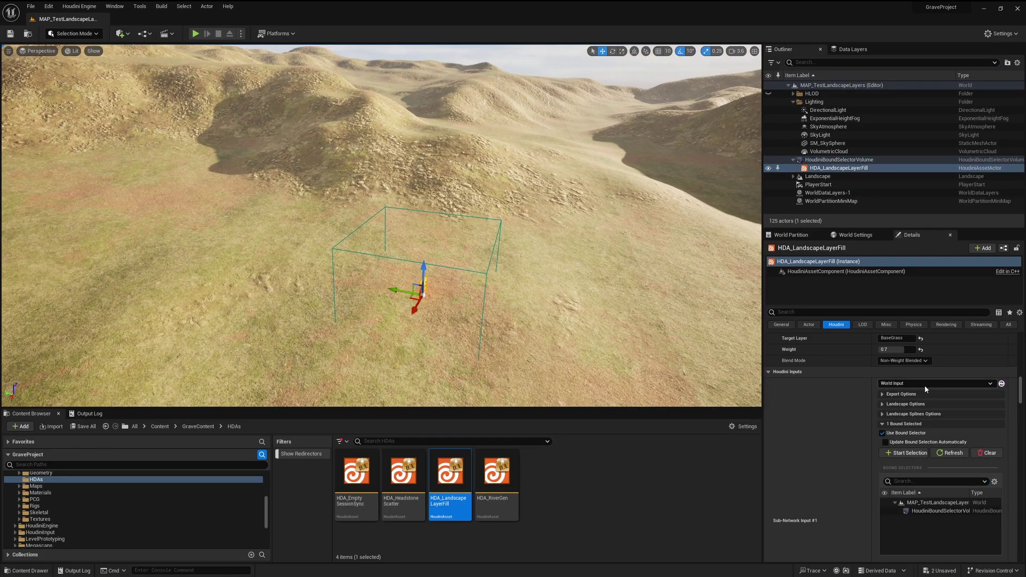
{"action": "scroll", "coordinate": [930, 387], "scroll_direction": "up", "scroll_amount": 5}
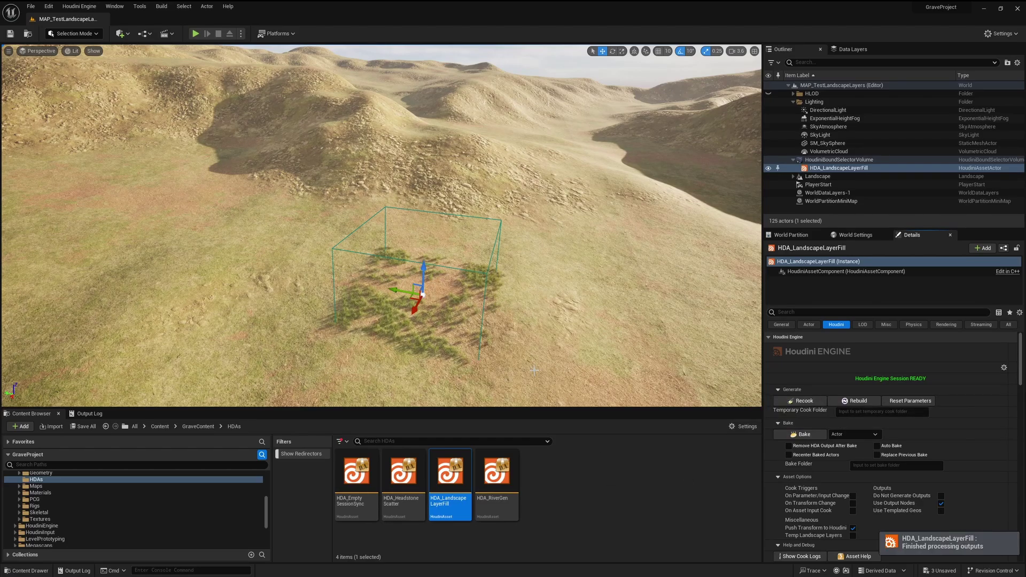
- Examine the grass patch inside the bound volume from different viewpoints
{"action": "right_click_drag", "start_coordinate": [534, 370], "coordinate": [410, 281]}
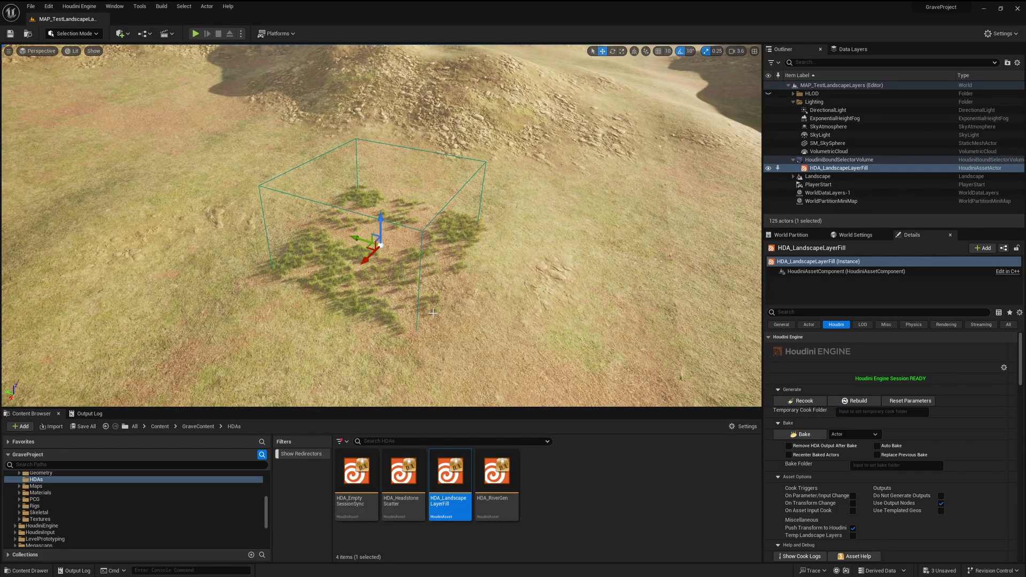
{"action": "right_click_drag", "start_coordinate": [433, 313], "coordinate": [492, 293]}
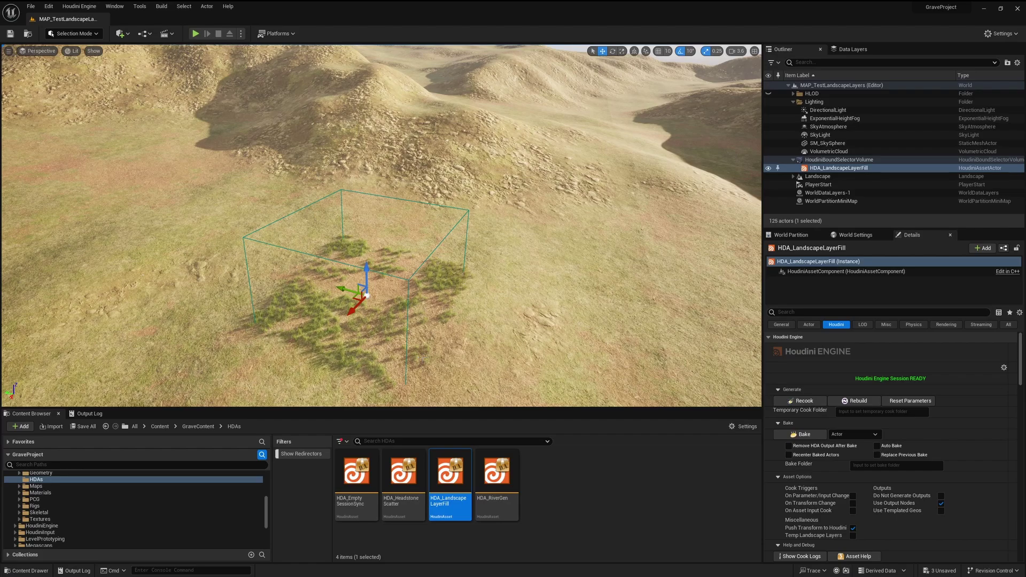
{"action": "key", "text": "f"}
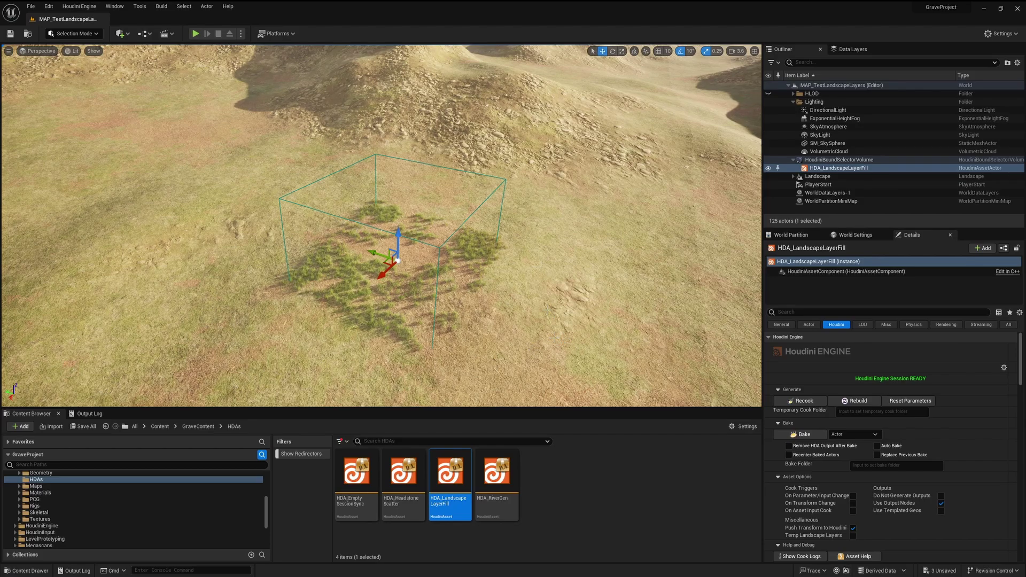
{"action": "right_click_drag", "start_coordinate": [382, 225], "coordinate": [402, 231]}
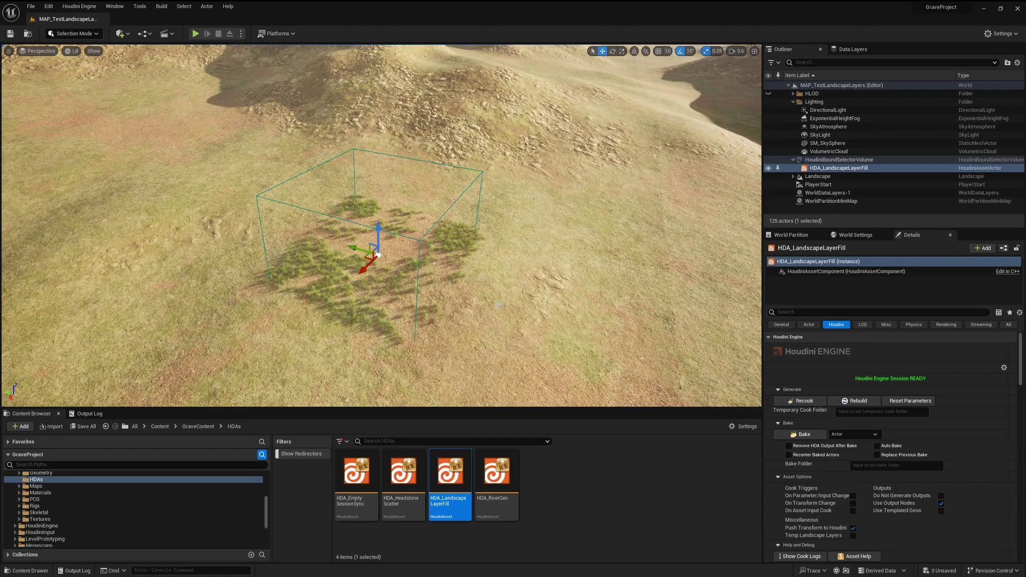
{"action": "right_click_drag", "start_coordinate": [498, 303], "coordinate": [486, 298]}
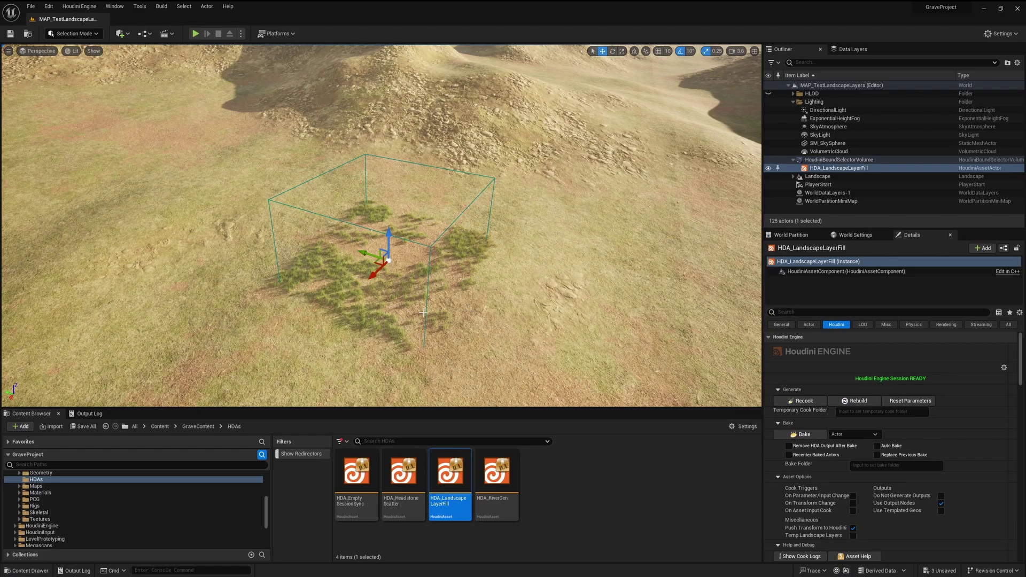
{"action": "right_click_drag", "start_coordinate": [373, 266], "coordinate": [373, 266]}
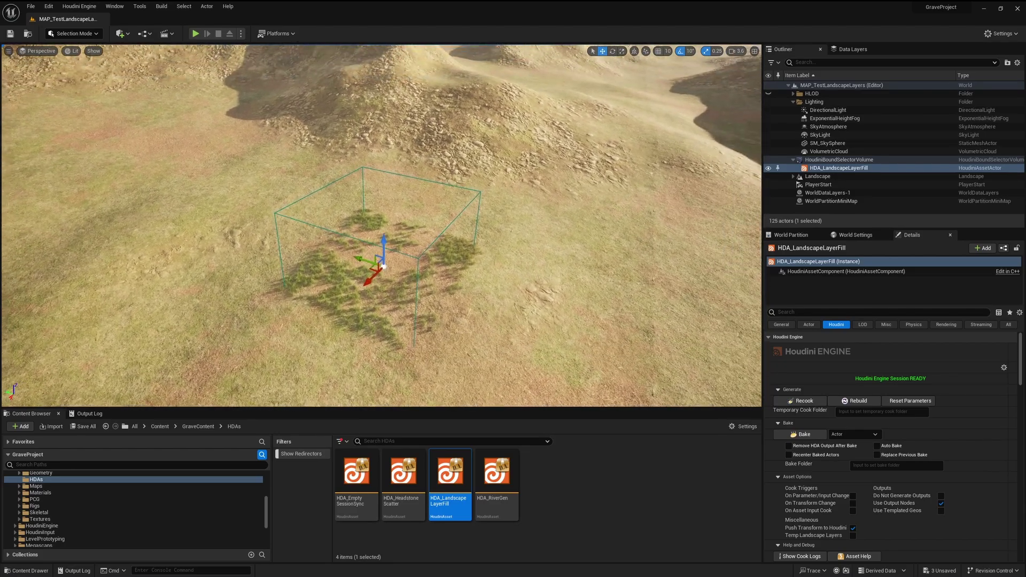
- Move HoudiniBoundSelectorVolume onto the bare ground beside the first grass patch and recook HDA_LandscapeLayerFill
{"action": "left_click", "coordinate": [374, 267]}
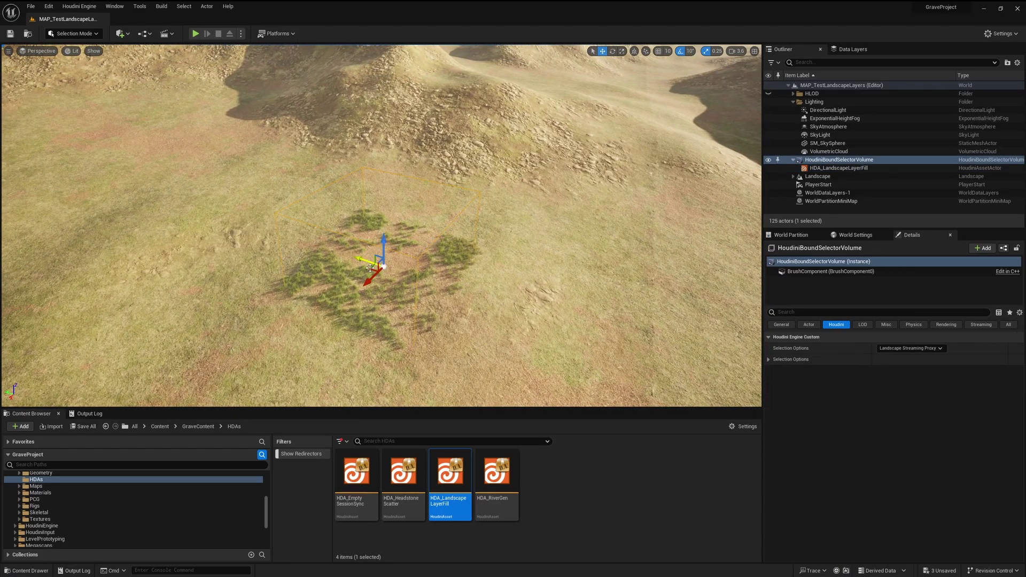
{"action": "left_click_drag", "start_coordinate": [398, 285], "coordinate": [558, 269]}
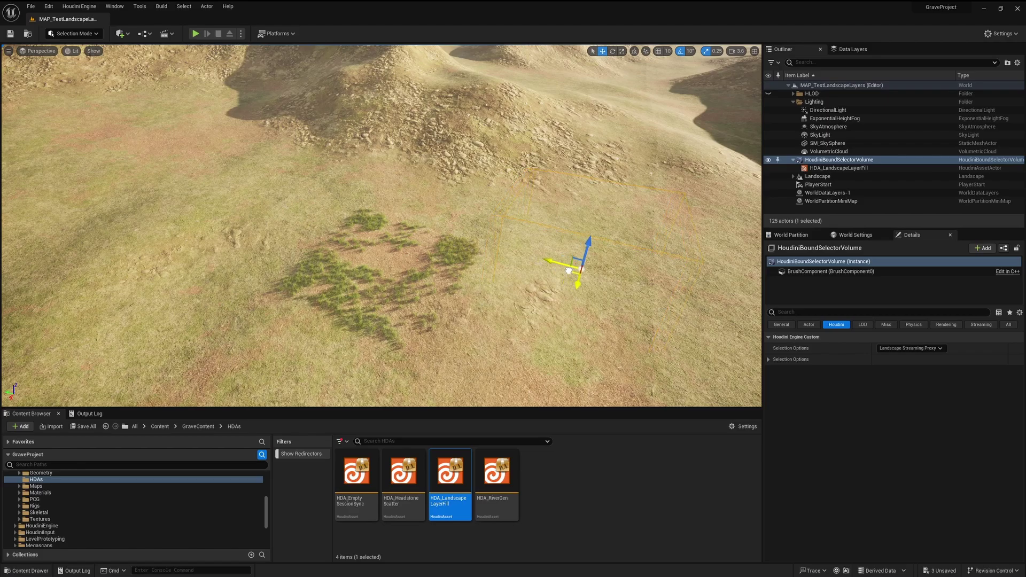
{"action": "right_click_drag", "start_coordinate": [441, 277], "coordinate": [441, 277]}
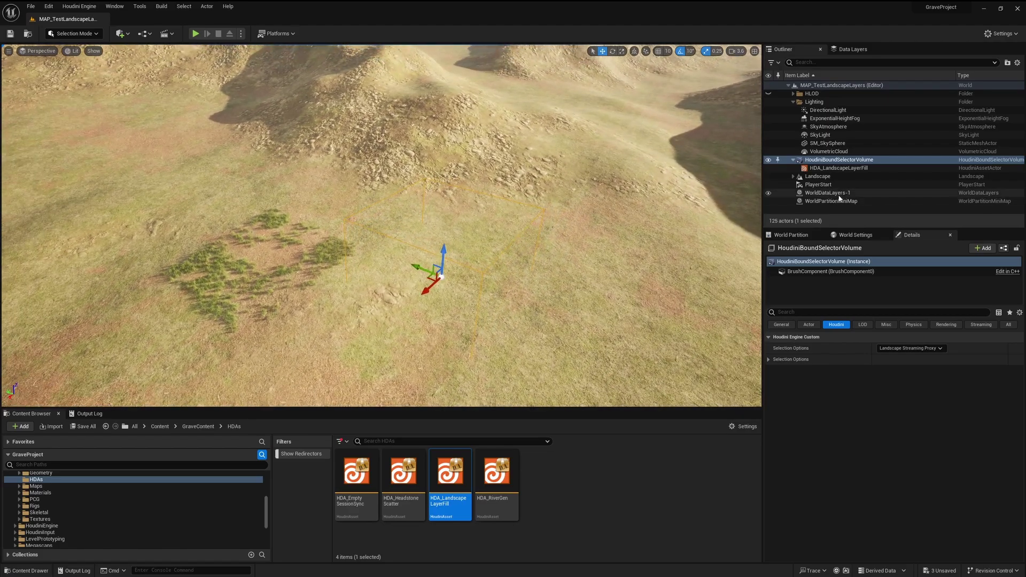
{"action": "left_click", "coordinate": [837, 168]}
{"action": "left_click", "coordinate": [817, 401]}
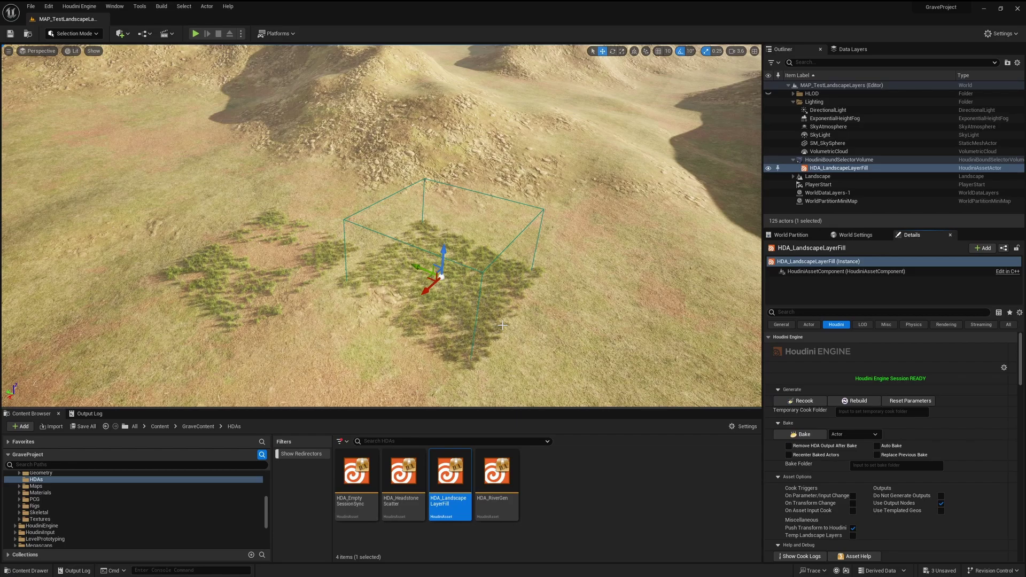
{"action": "left_click_drag", "start_coordinate": [486, 309], "coordinate": [328, 212]}
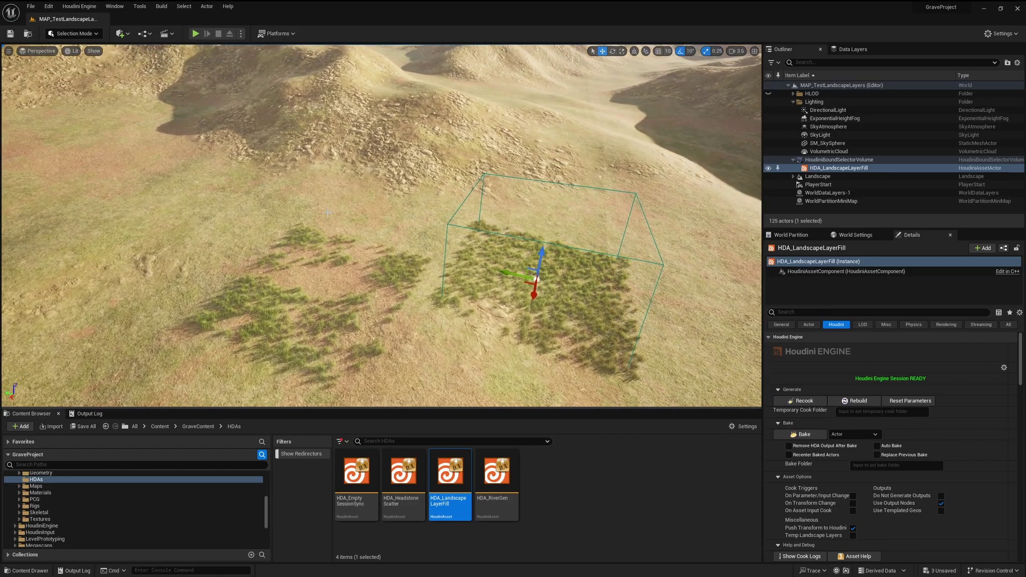
{"action": "left_click_drag", "start_coordinate": [427, 321], "coordinate": [422, 315]}
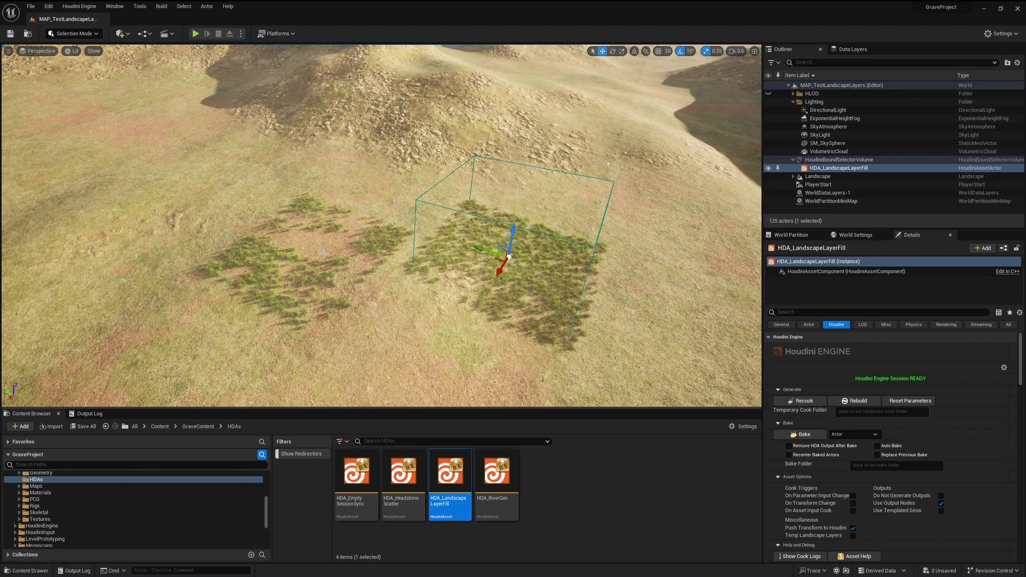
{"action": "left_click_drag", "start_coordinate": [365, 333], "coordinate": [369, 331]}
{"action": "right_click", "coordinate": [369, 331]}
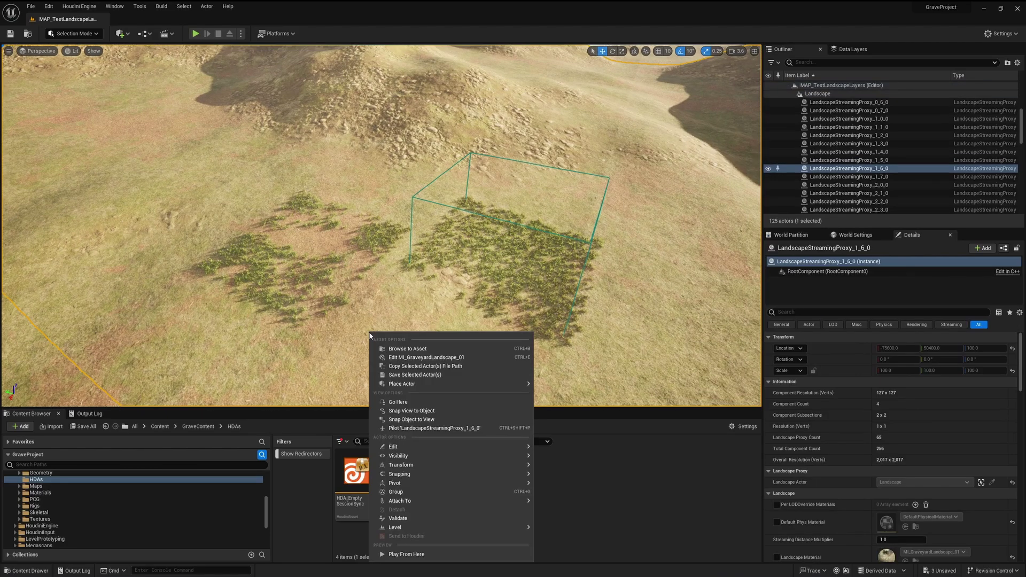
{"action": "left_click", "coordinate": [381, 305]}
{"action": "left_click_drag", "start_coordinate": [390, 309], "coordinate": [307, 286]}
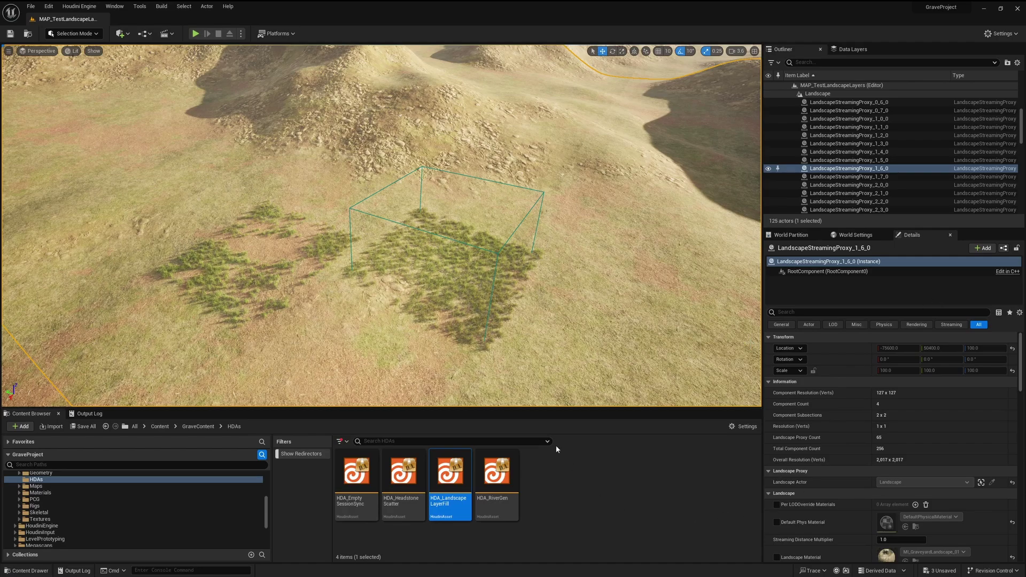
{"action": "left_click", "coordinate": [96, 34]}
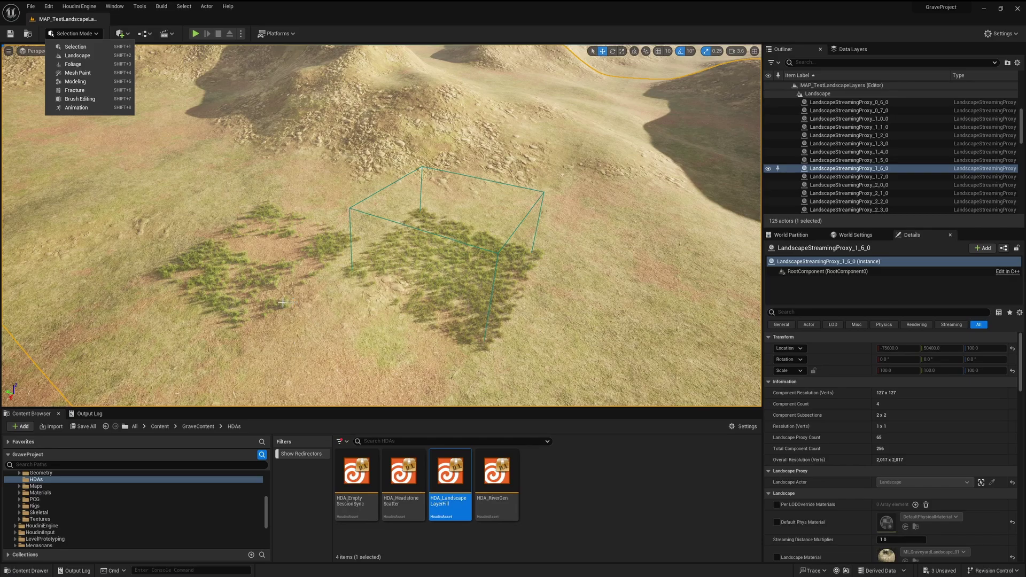
{"action": "key", "text": "Escape"}
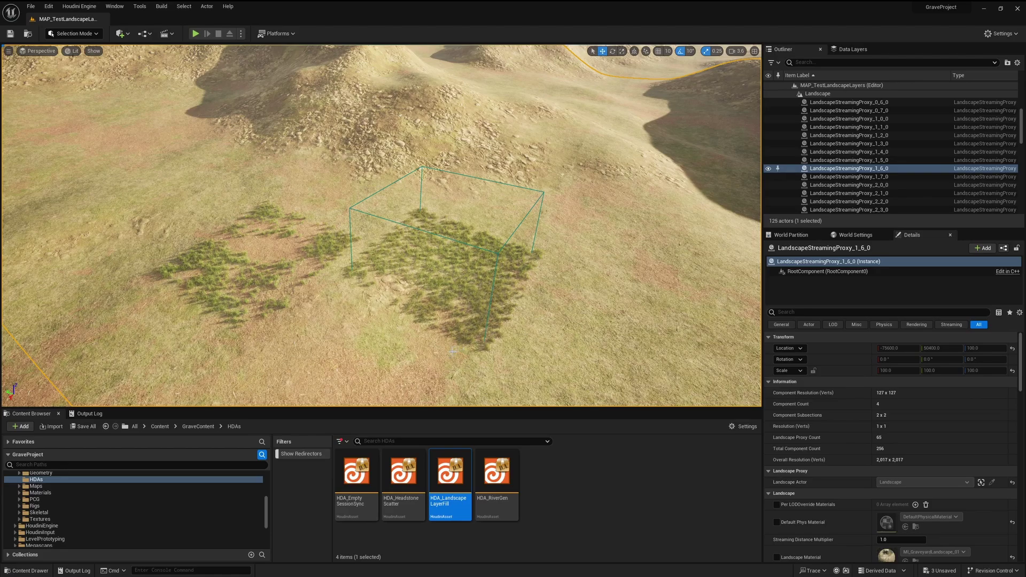
- Create a Houdini Build Sequence Graph named HBSG_GrassTest in the Demo folder
{"action": "scroll", "coordinate": [107, 503], "scroll_direction": "up", "scroll_amount": 3}
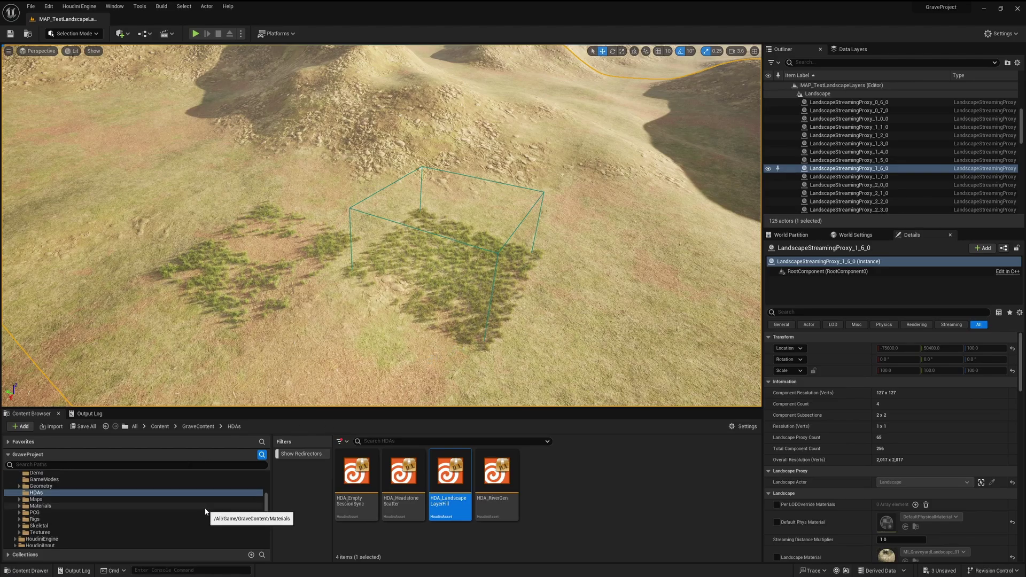
{"action": "left_click", "coordinate": [36, 513]}
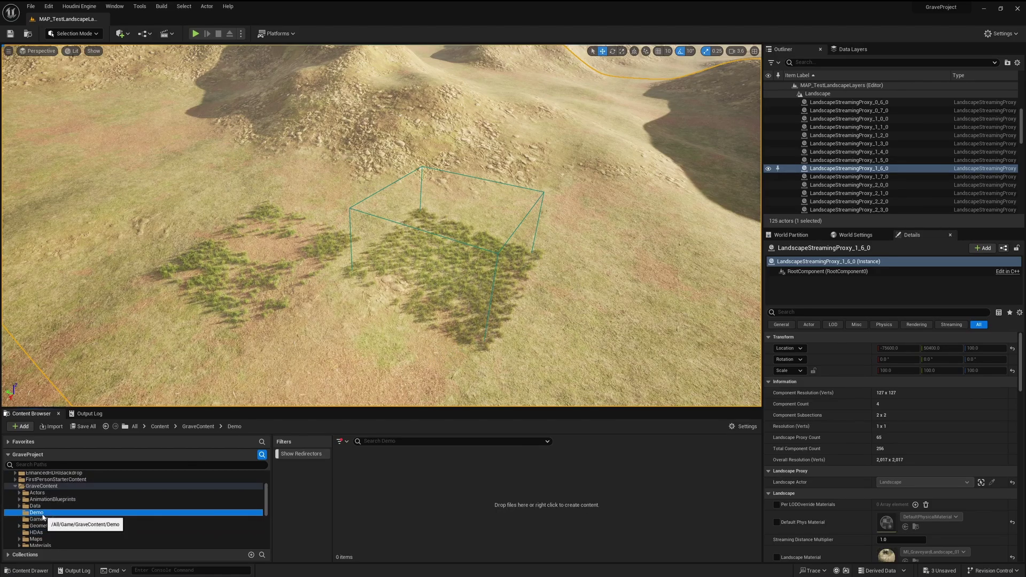
{"action": "right_click", "coordinate": [416, 495]}
{"action": "mouse_move", "coordinate": [485, 378]}
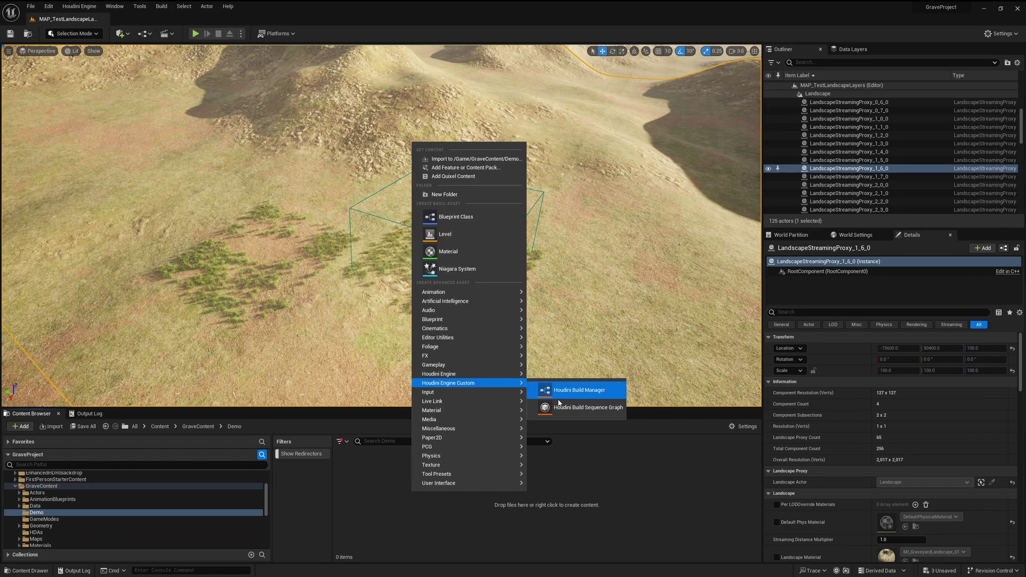
{"action": "left_click", "coordinate": [588, 408]}
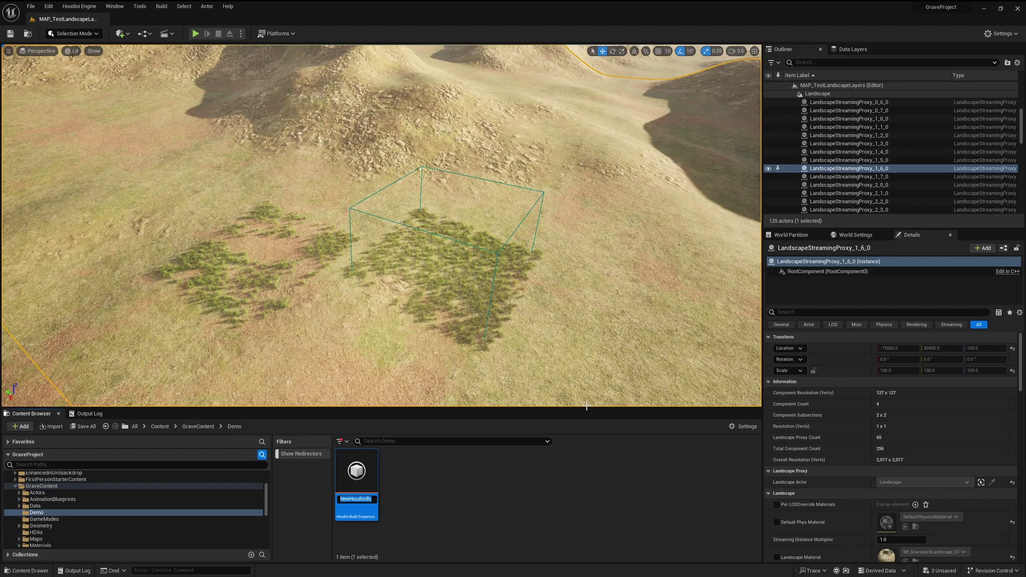
{"action": "type", "text": "HBSG_GrassTest"}
{"action": "key", "text": "Return"}
- Open HBSG_GrassTest and arrange its graph editor side by side with the main level editor
{"action": "double_click", "coordinate": [351, 475]}
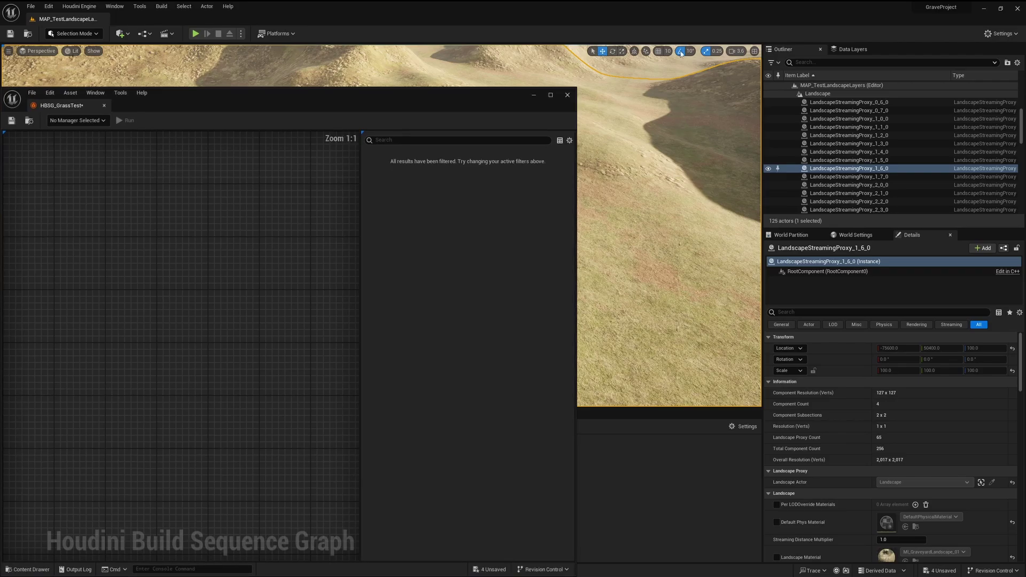
{"action": "key", "text": "super+Right"}
{"action": "left_click_drag", "start_coordinate": [454, 95], "coordinate": [3, 166]}
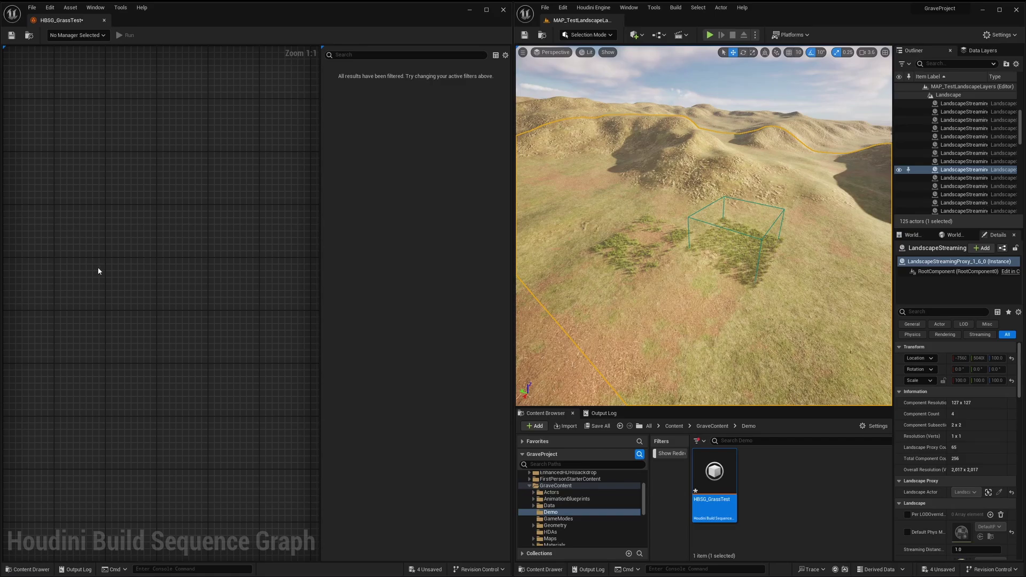
- Add a Clear Landscape Layers node named ClearGrass to the HBSG_GrassTest graph
{"action": "right_click", "coordinate": [124, 257]}
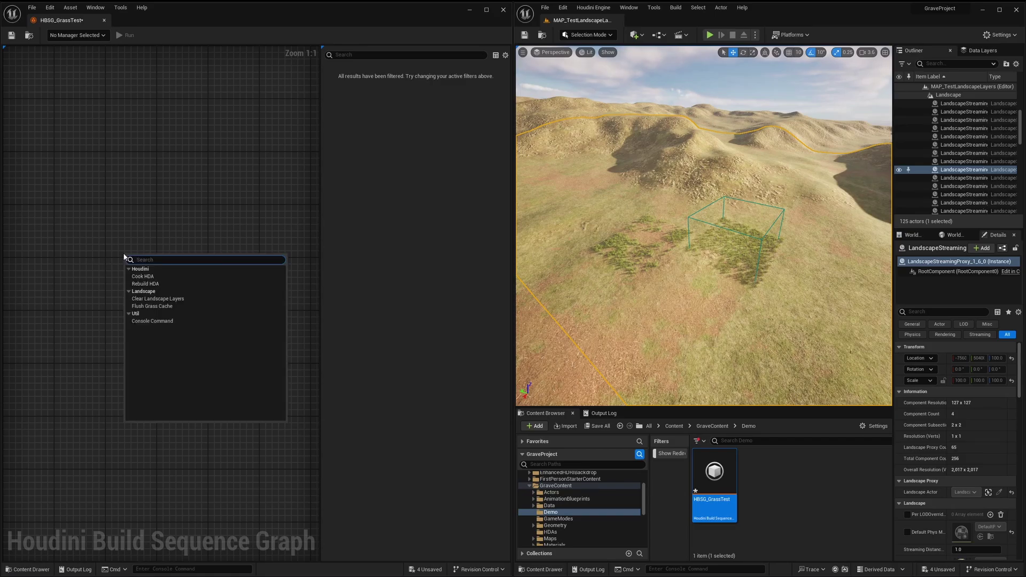
{"action": "left_click", "coordinate": [174, 299]}
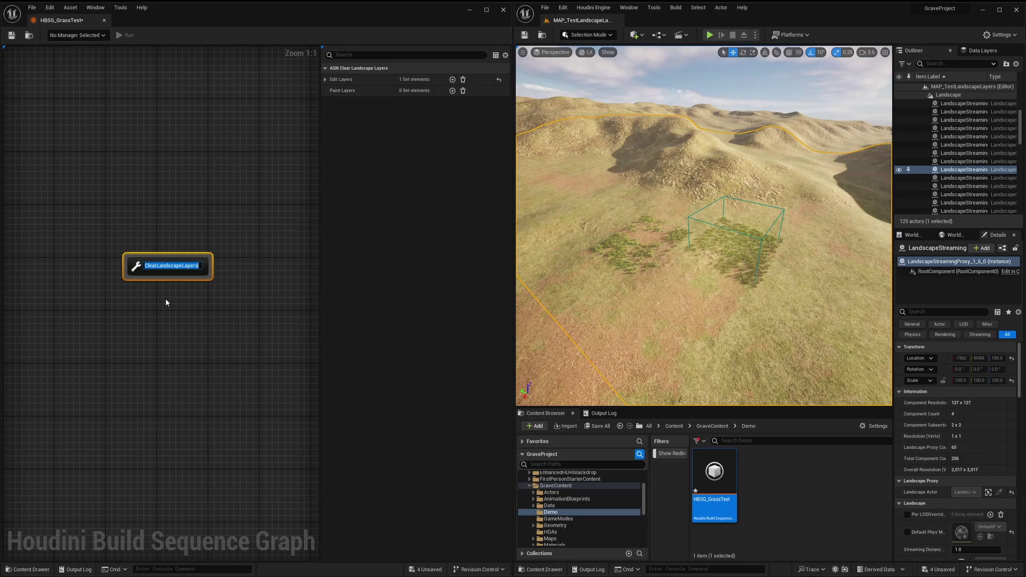
{"action": "type", "text": "arGrass"}
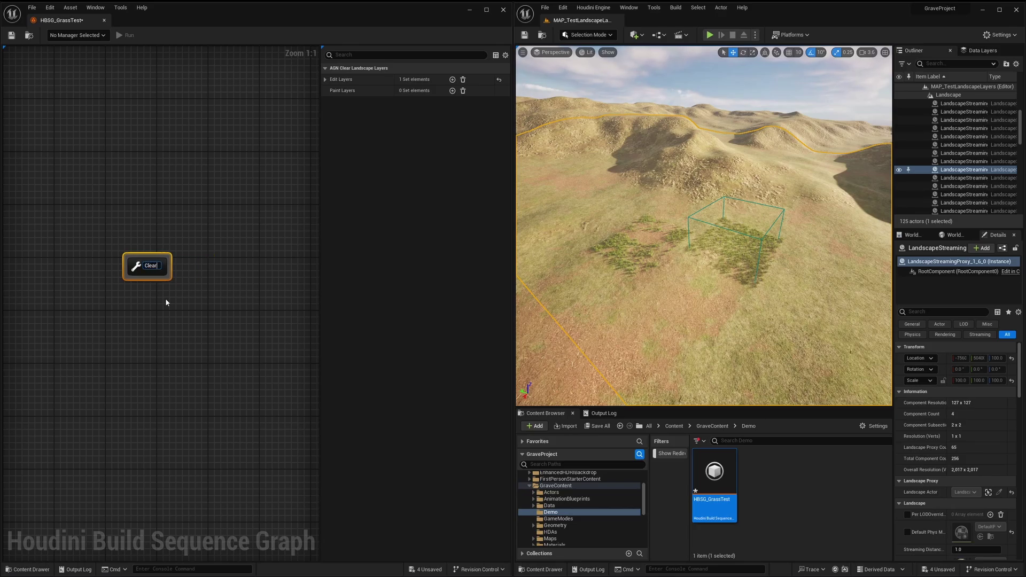
{"action": "key", "text": "Return"}
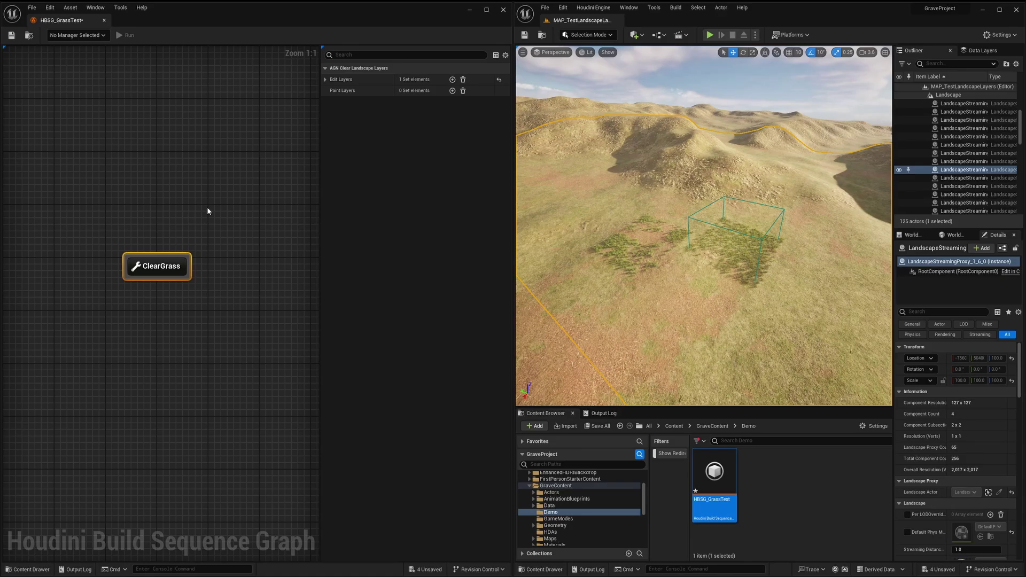
- Add a paint layer entry named BaseGrass to the ClearGrass node's layers
{"action": "left_click", "coordinate": [325, 79]}
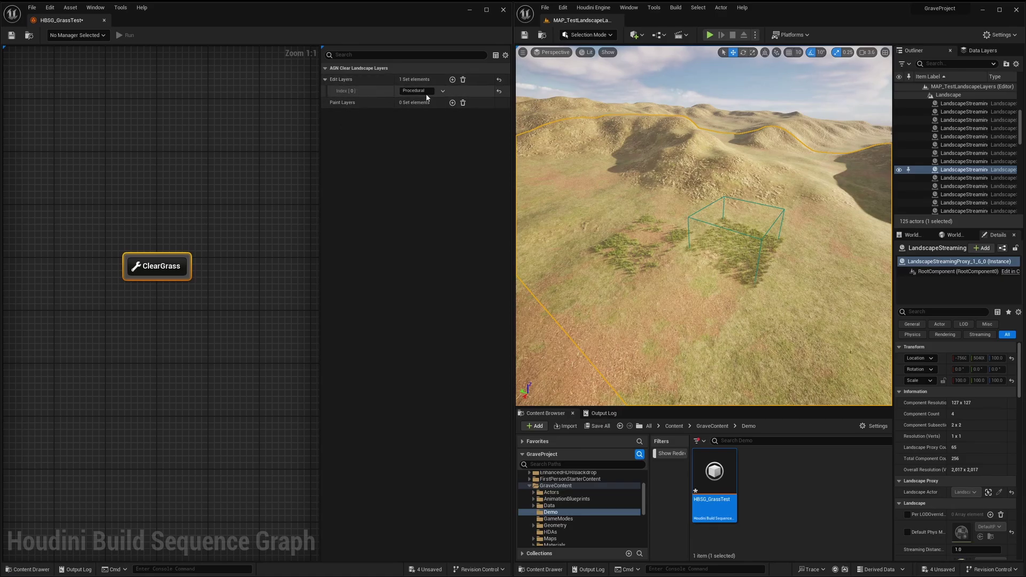
{"action": "left_click", "coordinate": [452, 102]}
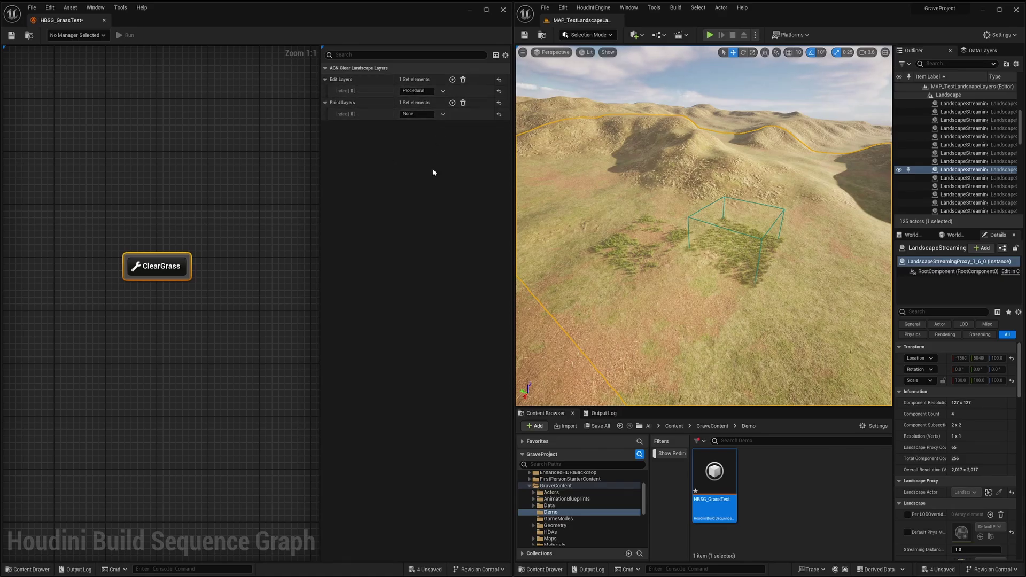
{"action": "left_click", "coordinate": [418, 115]}
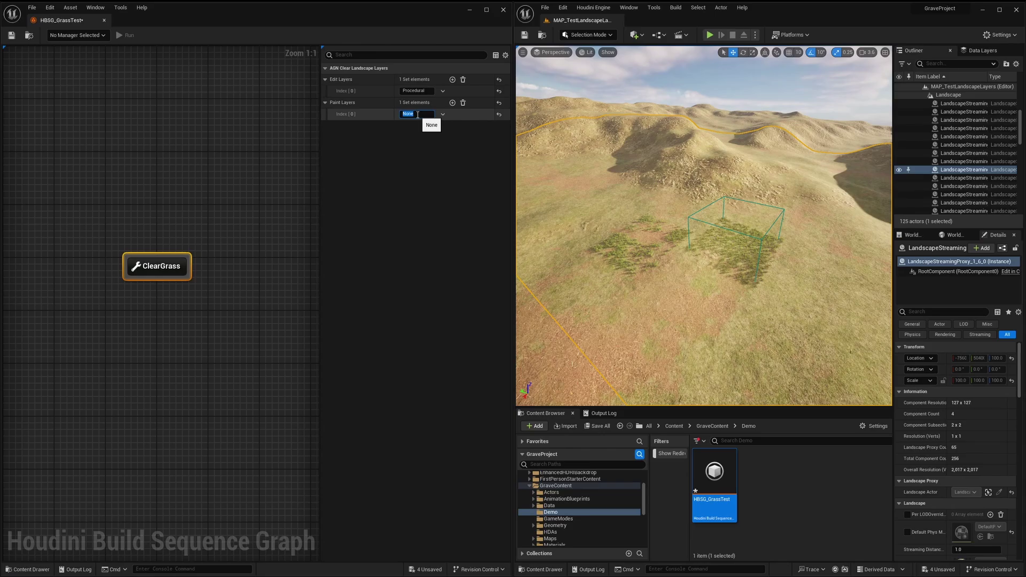
{"action": "type", "text": "G"}
{"action": "type", "text": "aseGras"}
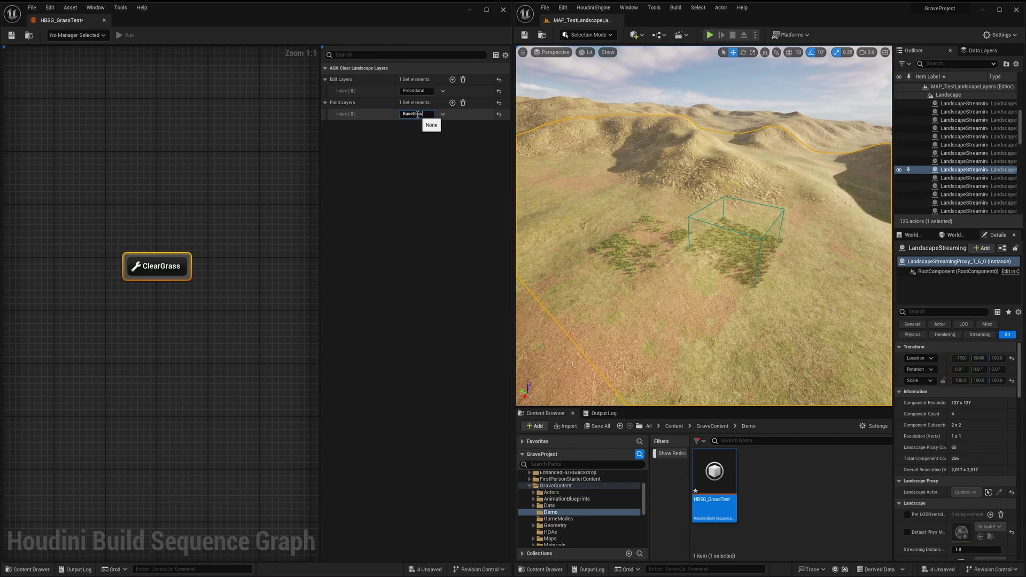
{"action": "type", "text": "s"}
{"action": "key", "text": "Return"}
{"action": "left_click", "coordinate": [243, 241]}
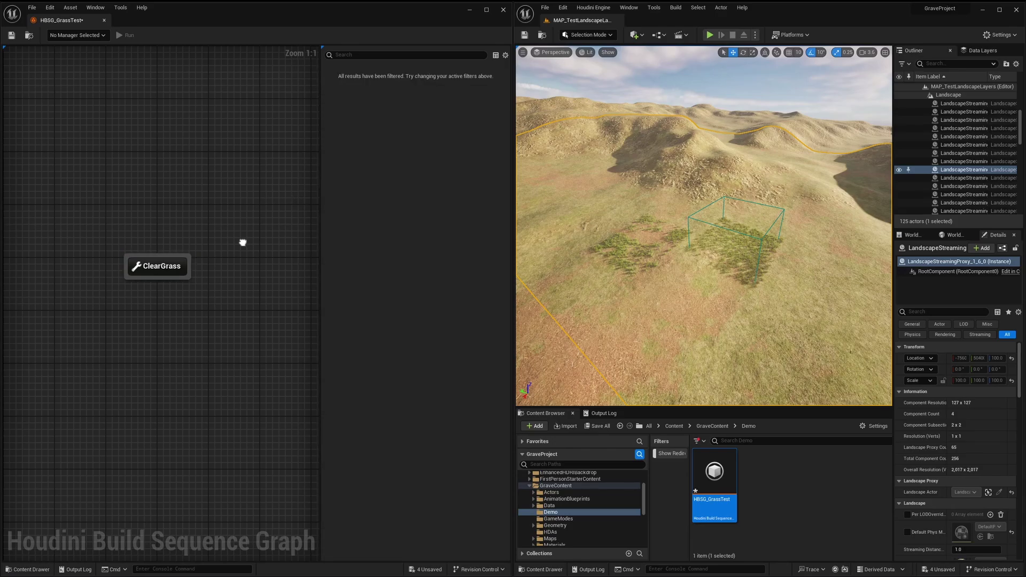
- Add a Cook HDA node named PaintGrass and place it level with ClearGrass
{"action": "right_click_drag", "start_coordinate": [242, 240], "coordinate": [167, 258]}
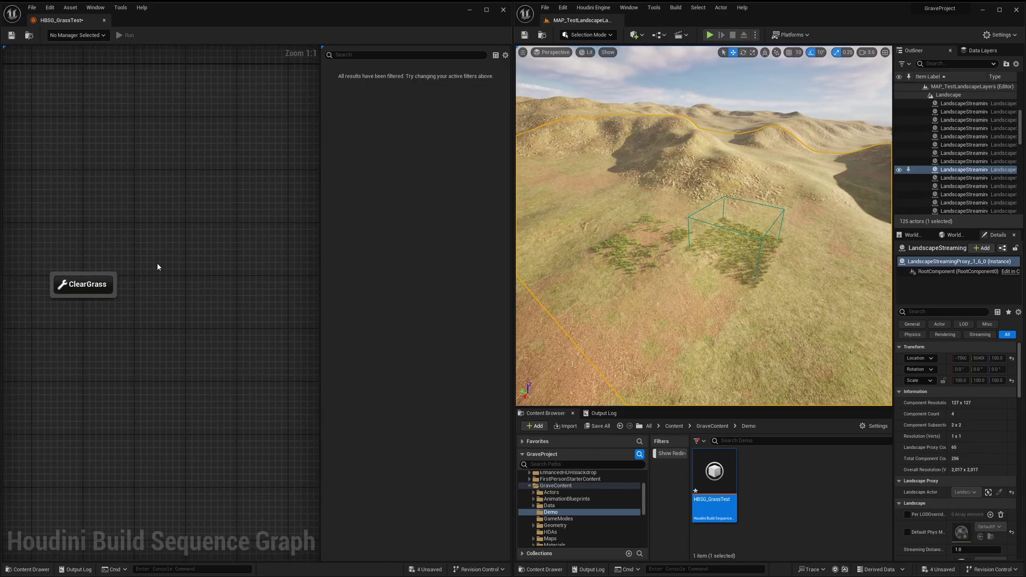
{"action": "right_click", "coordinate": [158, 265]}
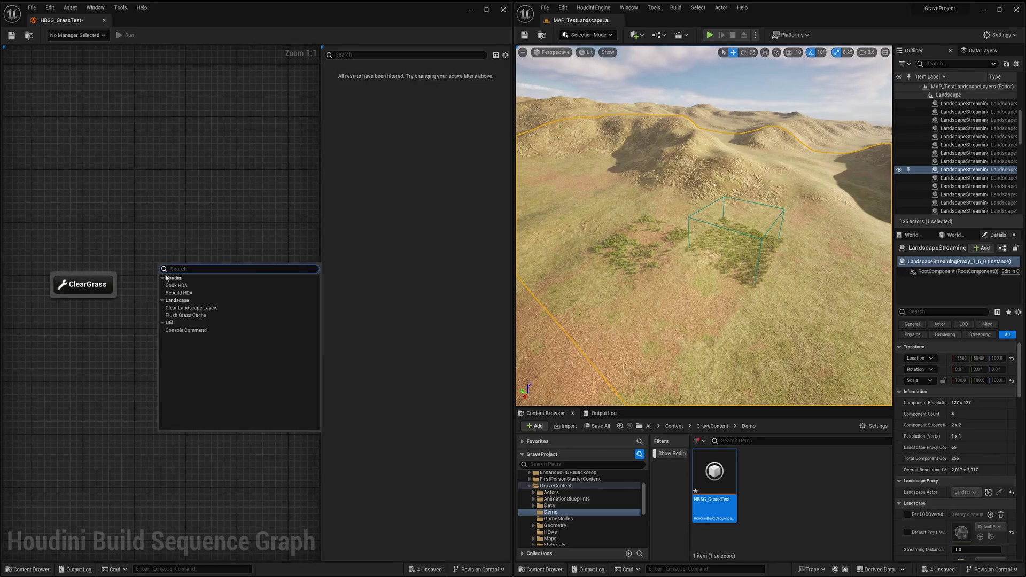
{"action": "left_click", "coordinate": [198, 286]}
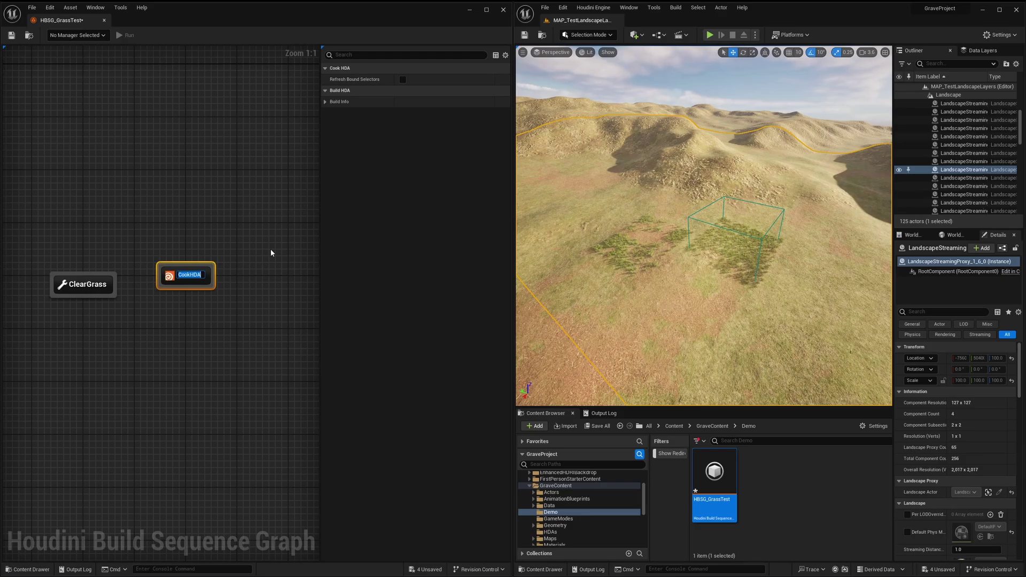
{"action": "type", "text": "Paint"}
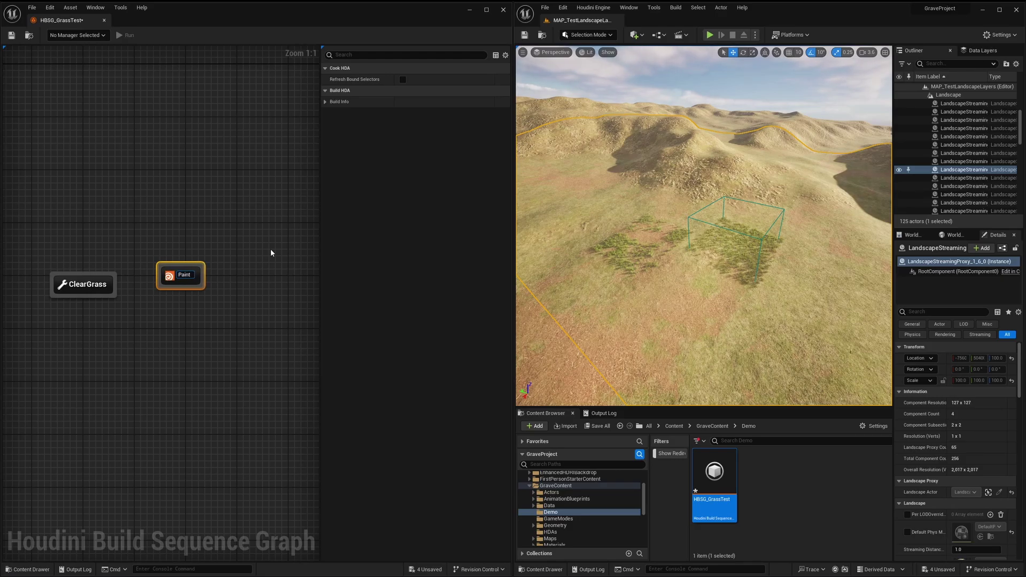
{"action": "type", "text": "Grass"}
{"action": "key", "text": "Return"}
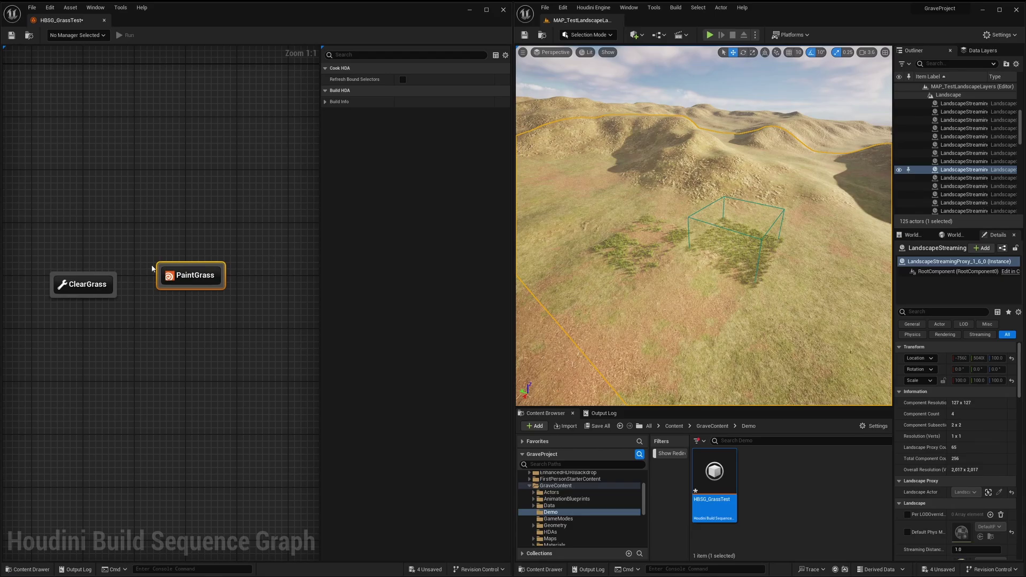
{"action": "left_click_drag", "start_coordinate": [188, 276], "coordinate": [201, 290]}
{"action": "left_click", "coordinate": [222, 274]}
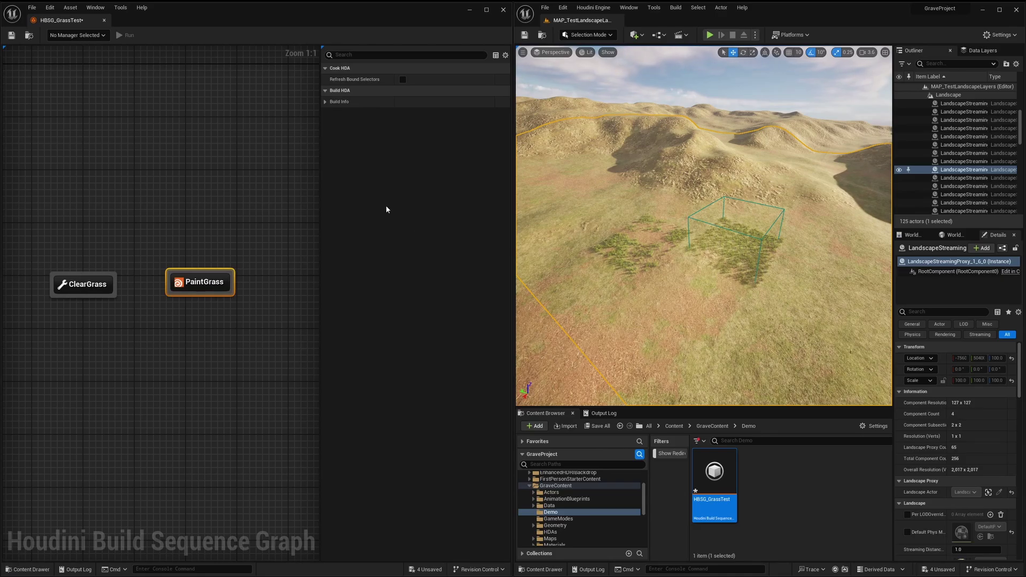
- Add HDA_LandscapeLayerFill as an asset type in PaintGrass's build info and enable Refresh Bound Selectors
{"action": "left_click", "coordinate": [325, 102]}
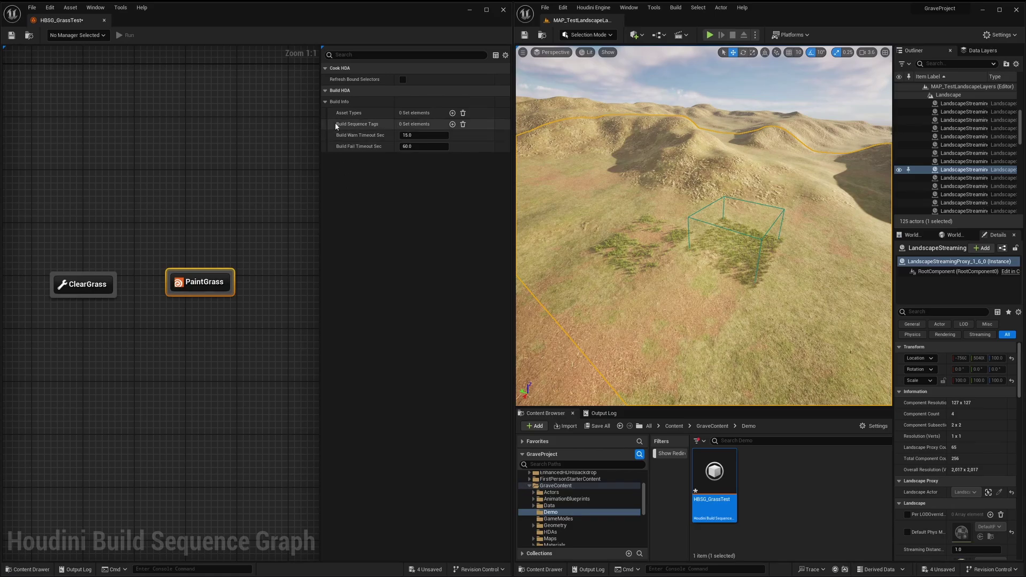
{"action": "left_click", "coordinate": [452, 112]}
{"action": "left_click", "coordinate": [458, 126]}
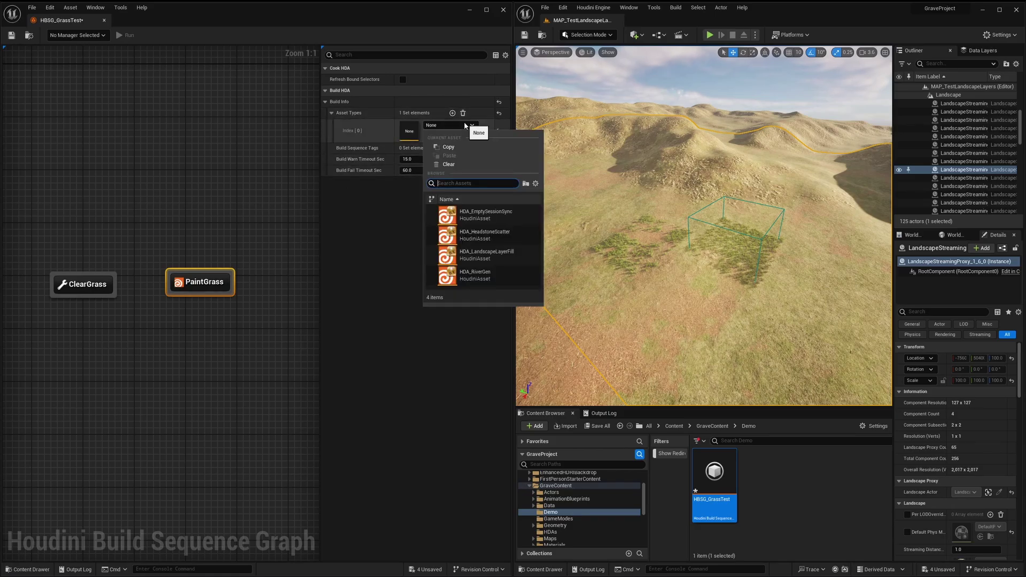
{"action": "left_click", "coordinate": [502, 253]}
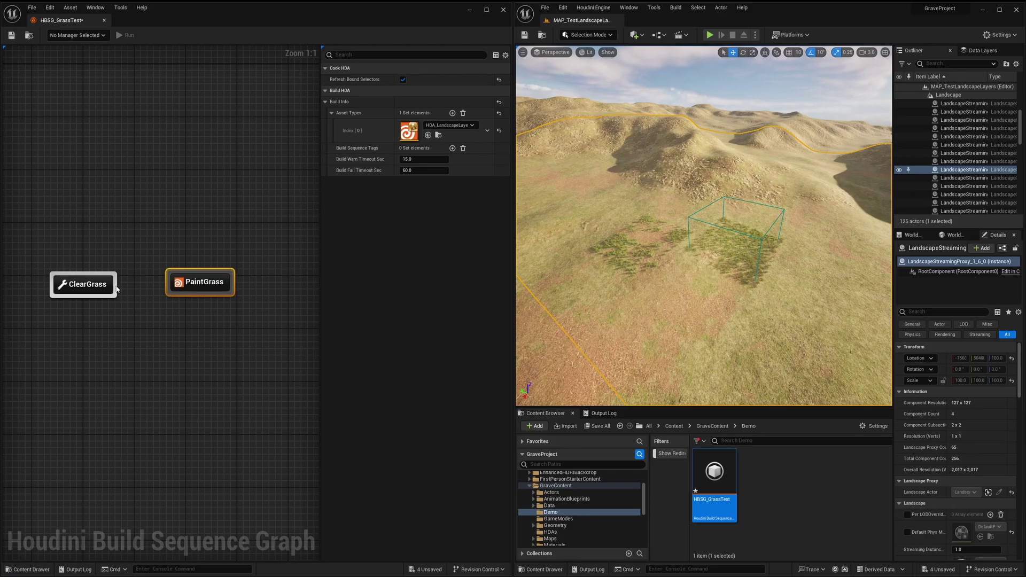
- Add a Flush Grass Cache node named FlushGrass and link the nodes in the order ClearGrass, PaintGrass, FlushGrass
{"action": "mouse_move", "coordinate": [118, 289]}
{"action": "left_mouse_down"}
{"action": "mouse_move", "coordinate": [209, 300]}
{"action": "mouse_move", "coordinate": [200, 294]}
{"action": "left_mouse_up"}
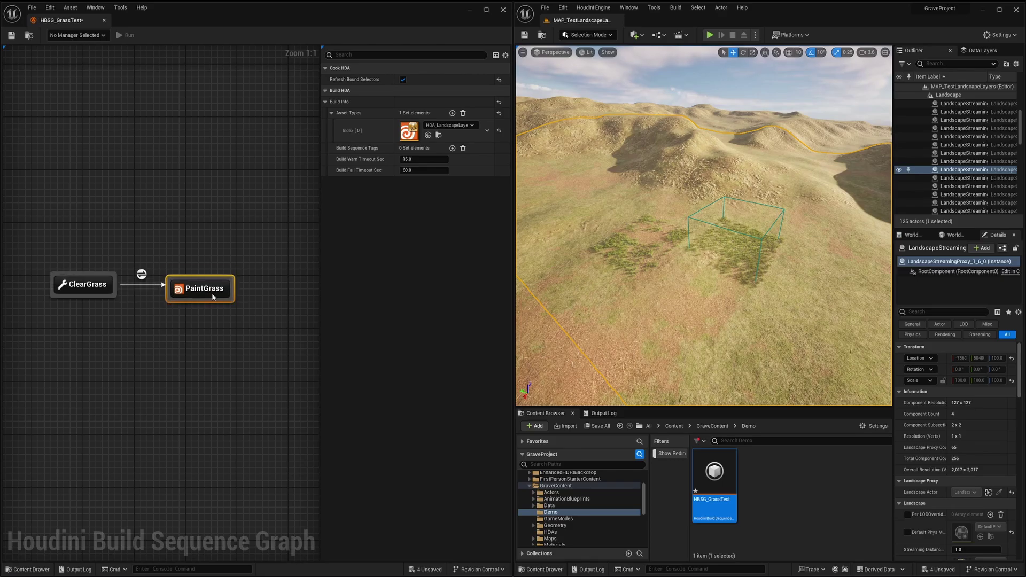
{"action": "right_click_drag", "start_coordinate": [247, 327], "coordinate": [217, 327]}
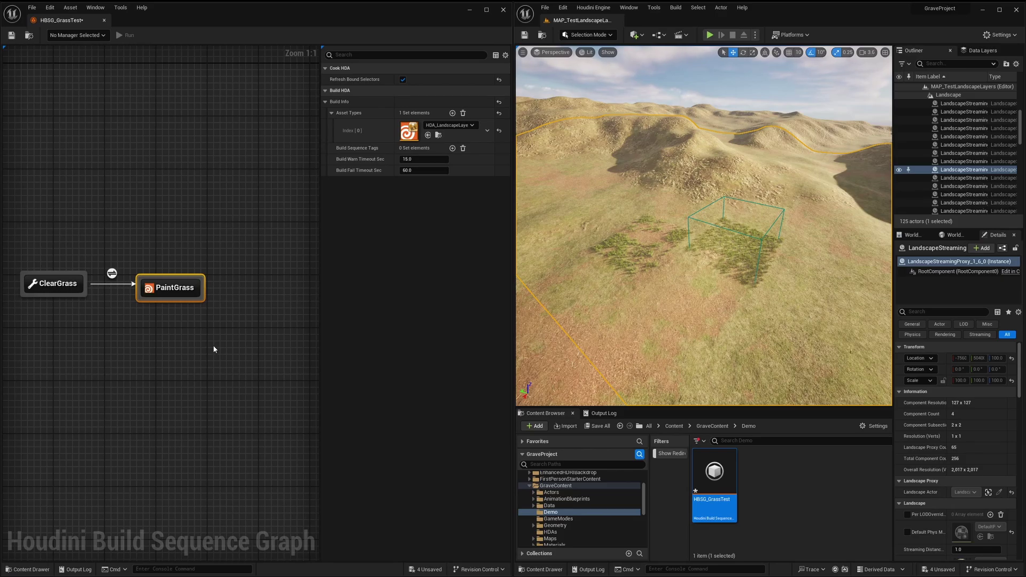
{"action": "right_click", "coordinate": [256, 277]}
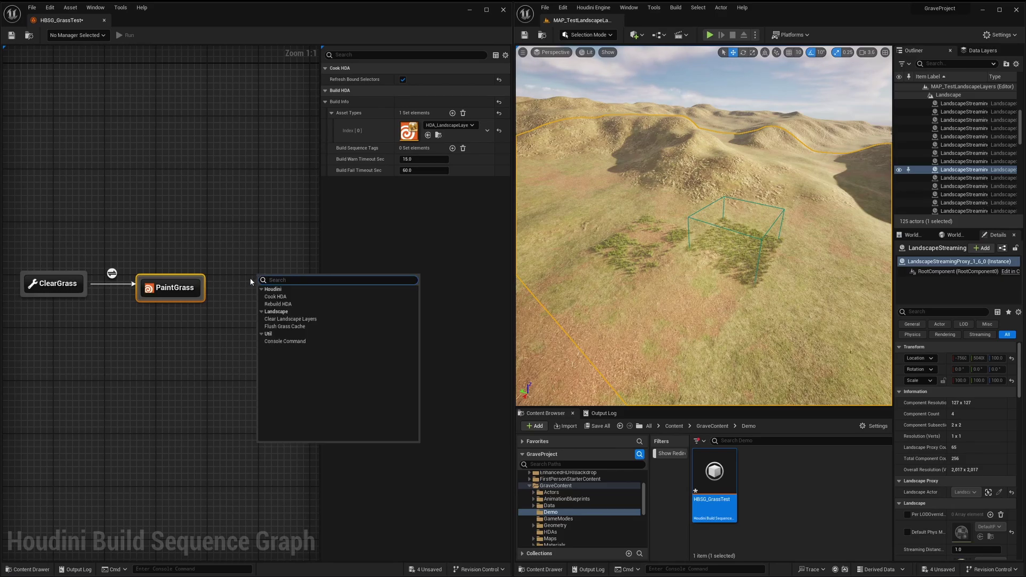
{"action": "left_click", "coordinate": [286, 326]}
{"action": "right_click_drag", "start_coordinate": [268, 354], "coordinate": [213, 335]}
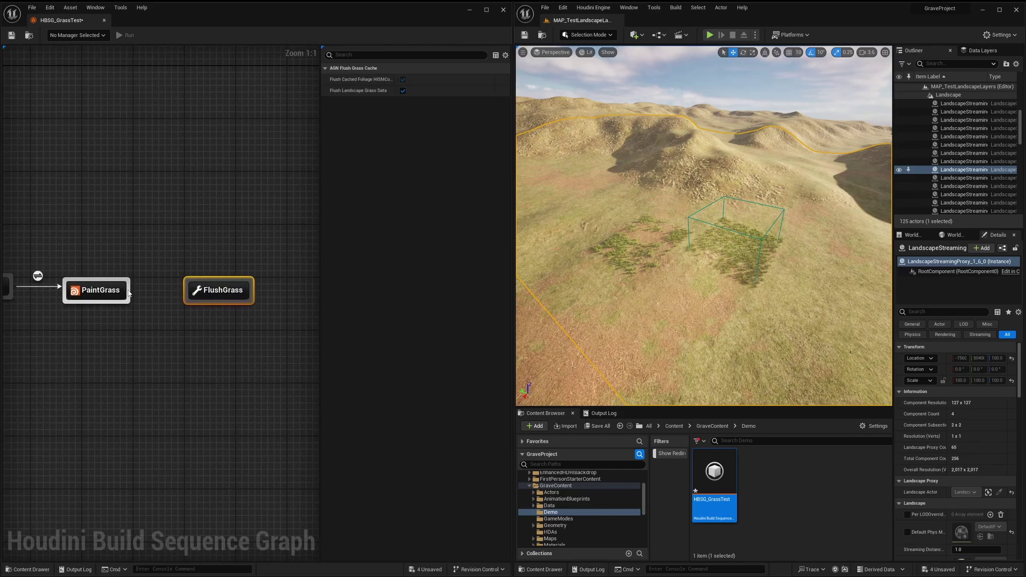
{"action": "left_click_drag", "start_coordinate": [128, 291], "coordinate": [219, 293]}
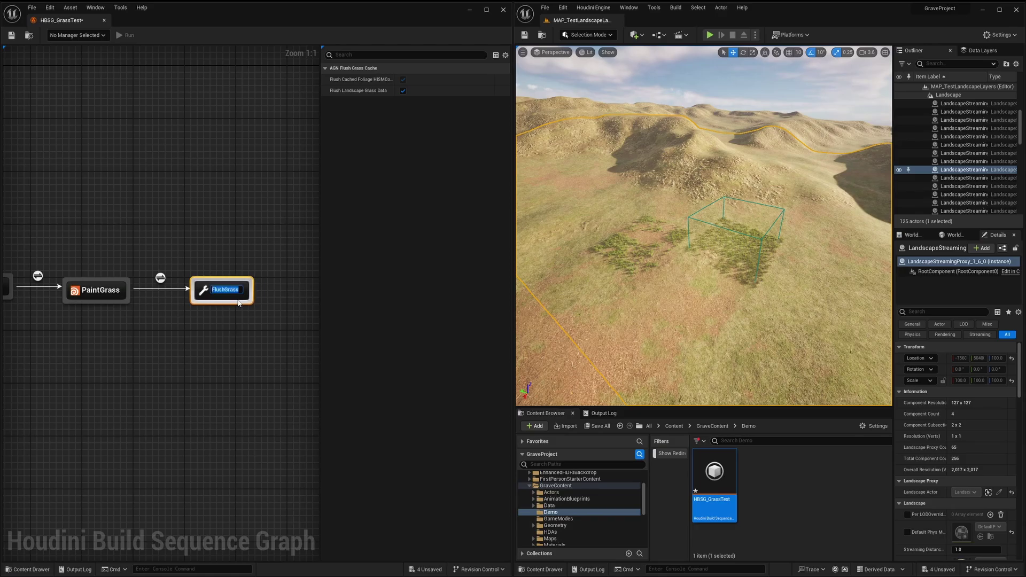
{"action": "left_click", "coordinate": [227, 321]}
{"action": "right_click_drag", "start_coordinate": [226, 321], "coordinate": [203, 340]}
{"action": "scroll", "coordinate": [242, 336], "scroll_direction": "down", "scroll_amount": 1}
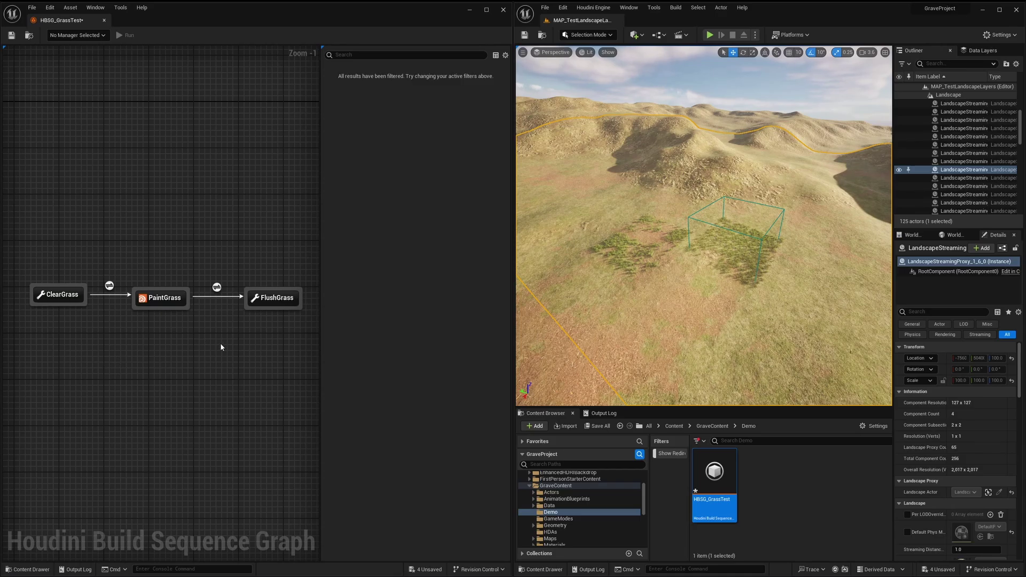
- Create a Houdini Build Manager asset named HBM_GrassTest in the Demo folder
{"action": "right_click", "coordinate": [752, 476]}
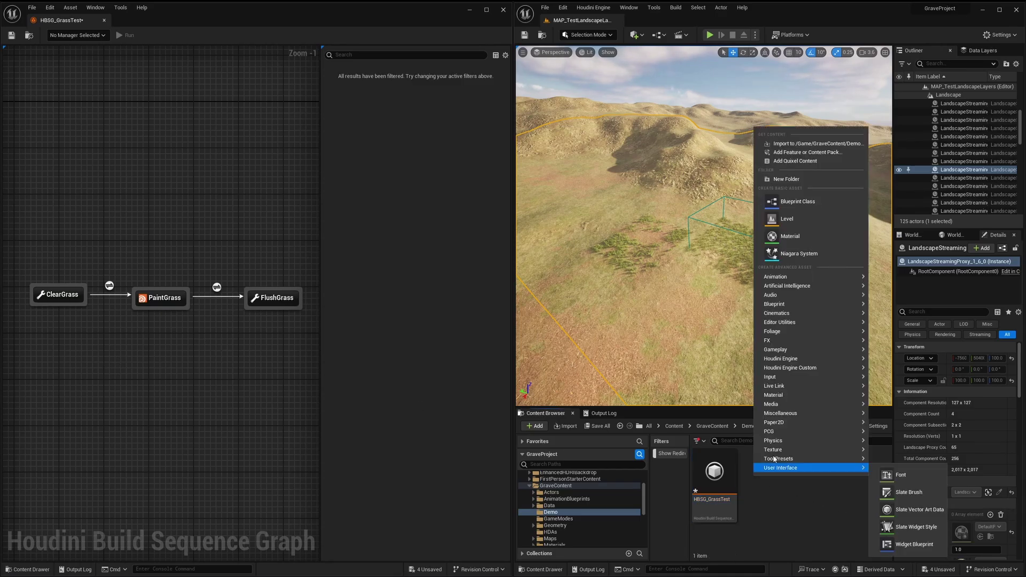
{"action": "mouse_move", "coordinate": [801, 369]}
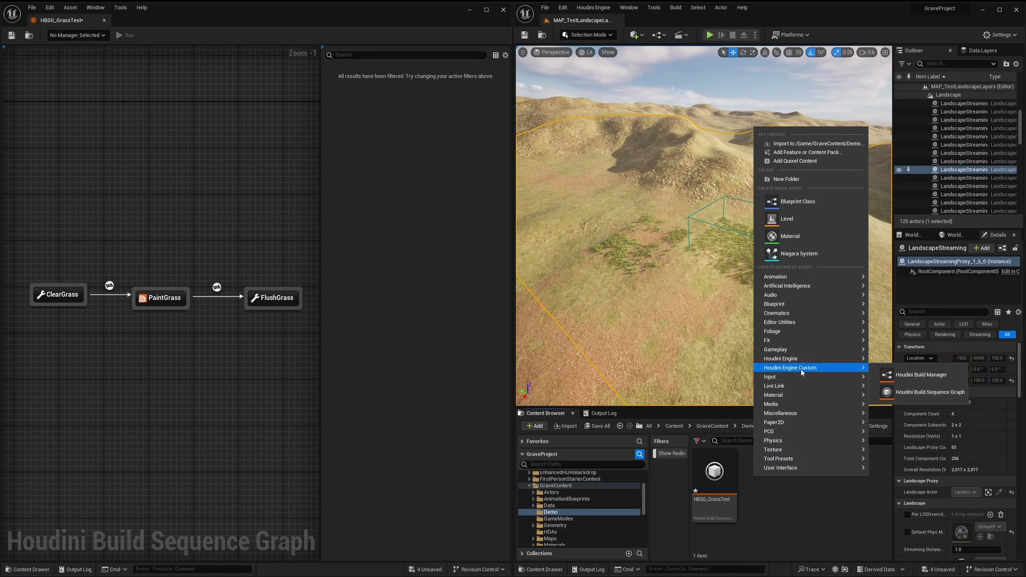
{"action": "left_click", "coordinate": [920, 377]}
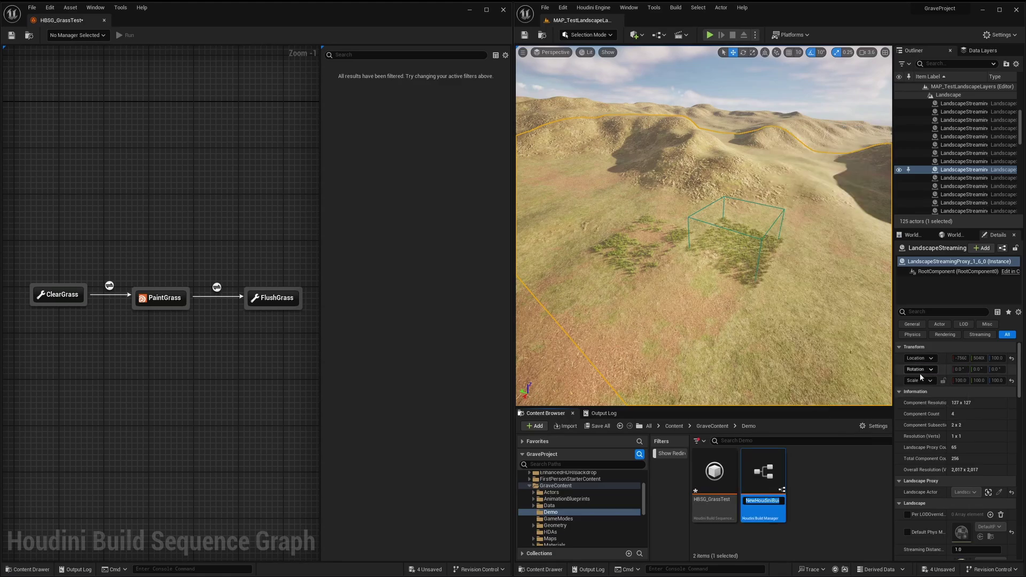
{"action": "type", "text": "HBM_GrassTest"}
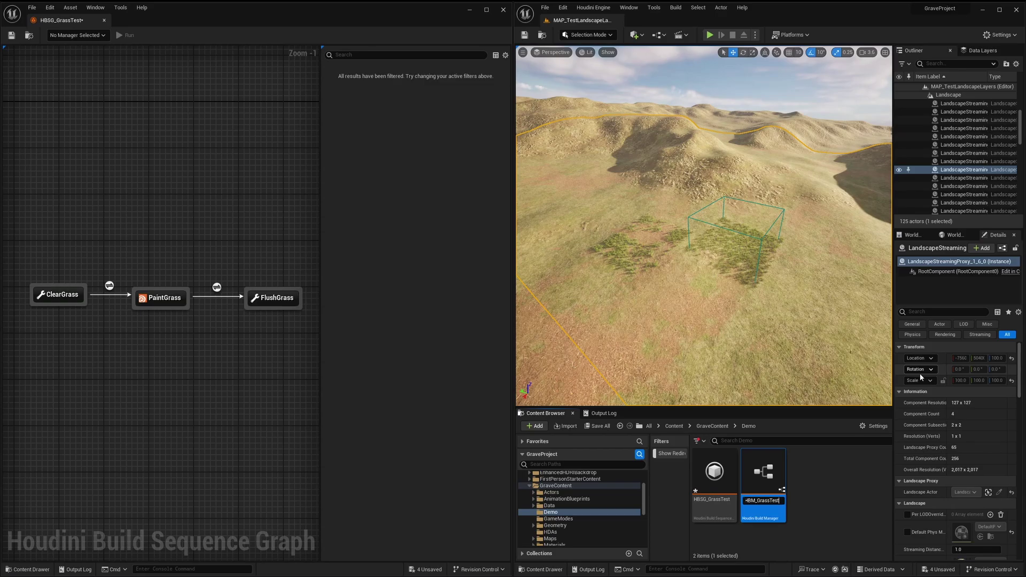
{"action": "key", "text": "Return"}
- Open HBM_GrassTest, assign HBSG_GrassTest as its Sequence Graph and compile the blueprint
{"action": "double_click", "coordinate": [705, 468]}
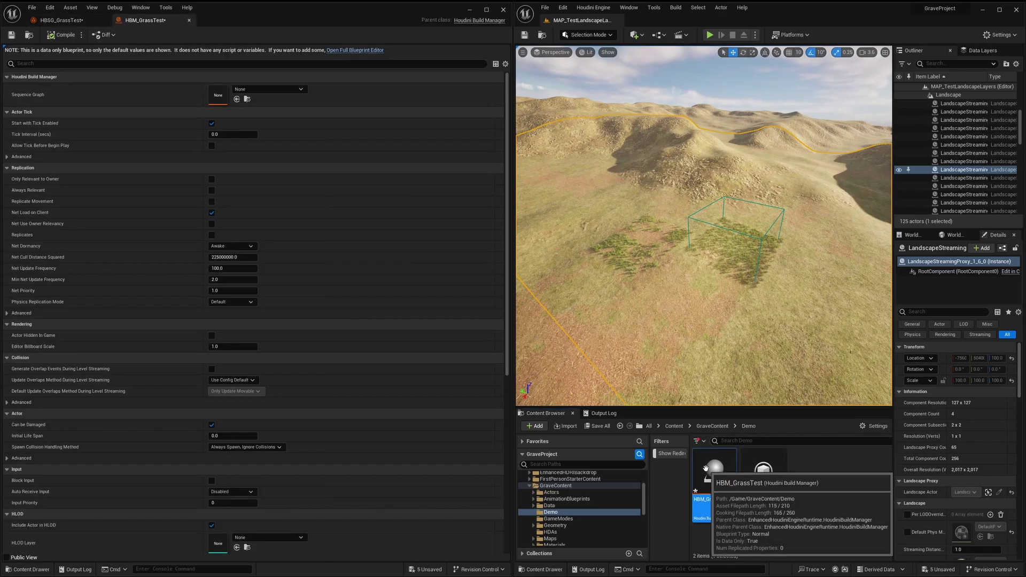
{"action": "left_click", "coordinate": [267, 89]}
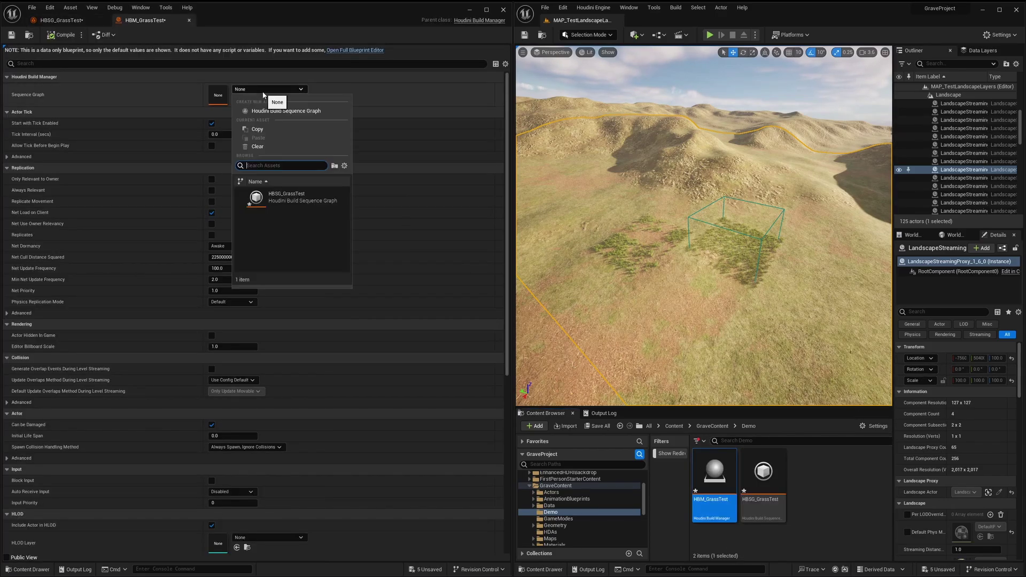
{"action": "left_click", "coordinate": [320, 202]}
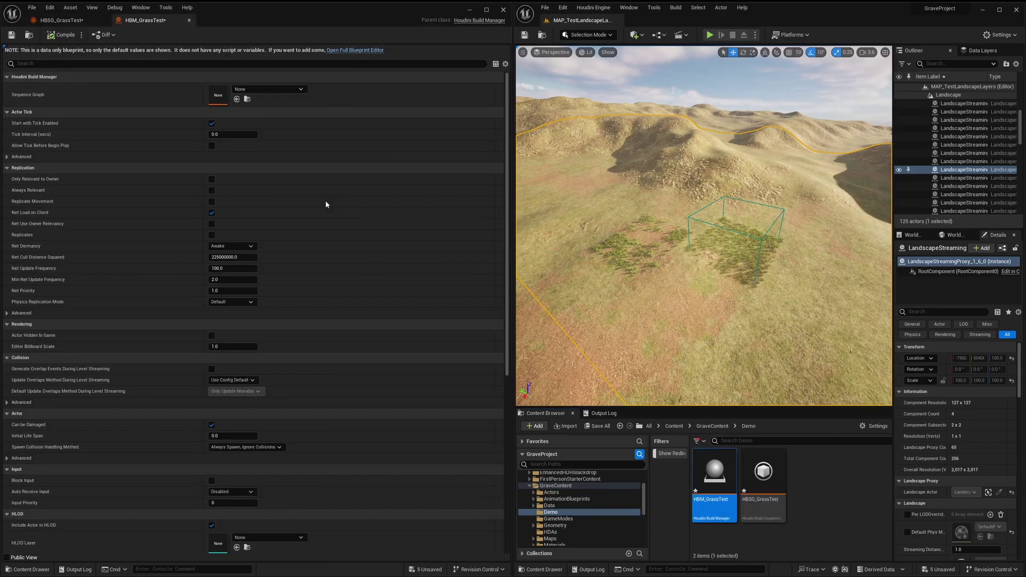
{"action": "left_click", "coordinate": [63, 36]}
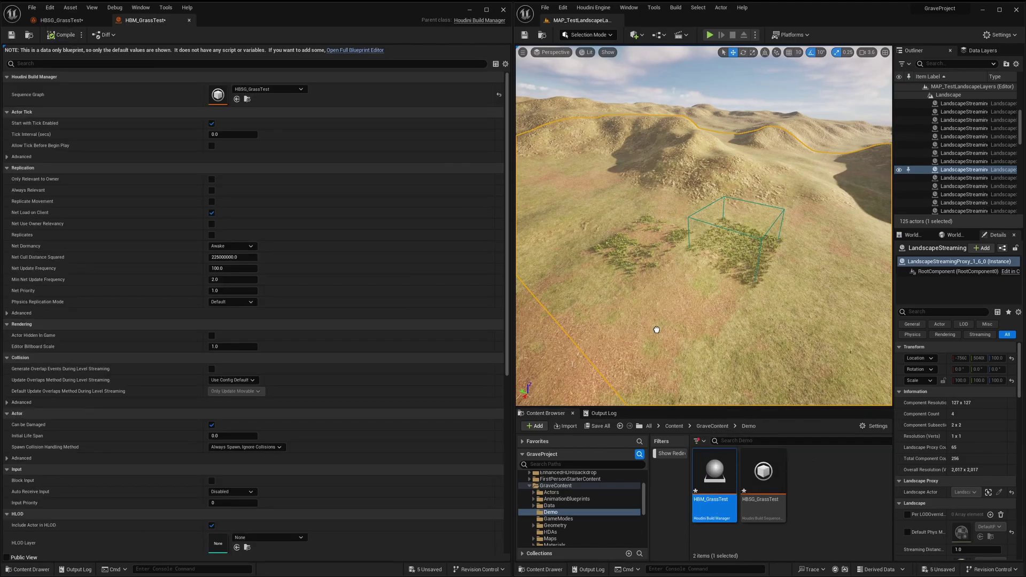
- Place HBM_GrassTest in the level on the bare ground near the grass patches and return to the HBSG_GrassTest graph
{"action": "left_click_drag", "start_coordinate": [656, 330], "coordinate": [657, 329]}
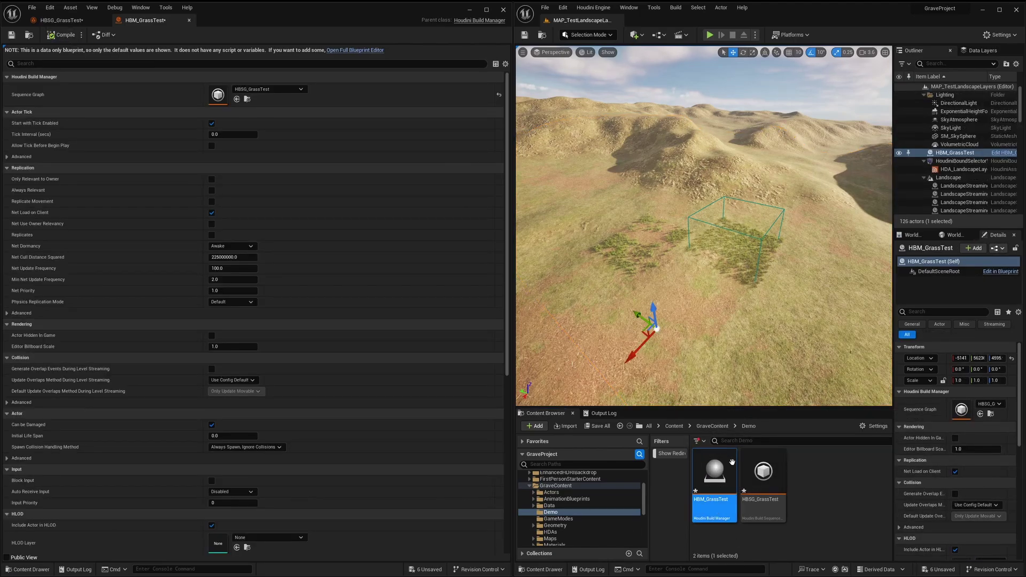
{"action": "left_click", "coordinate": [806, 479]}
{"action": "left_click", "coordinate": [707, 332]}
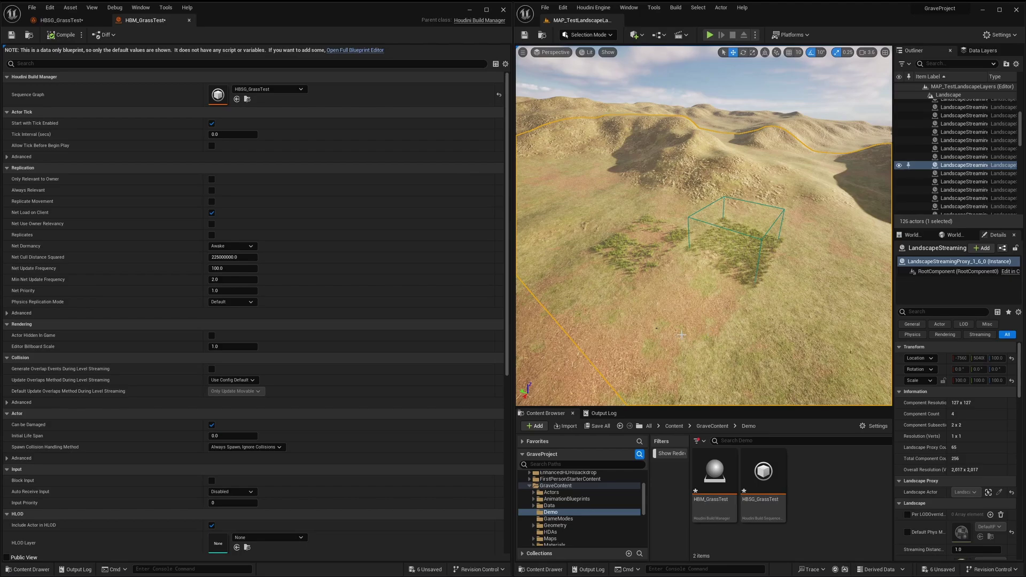
{"action": "left_click", "coordinate": [60, 20]}
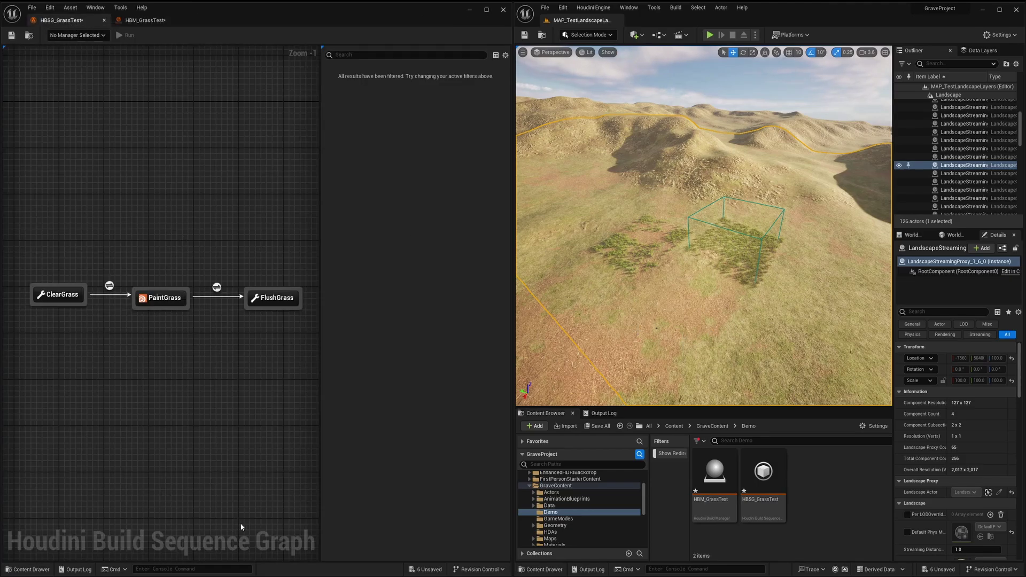
- Choose HBM_GrassTest as the build manager for the HBSG_GrassTest graph
{"action": "left_click", "coordinate": [101, 38]}
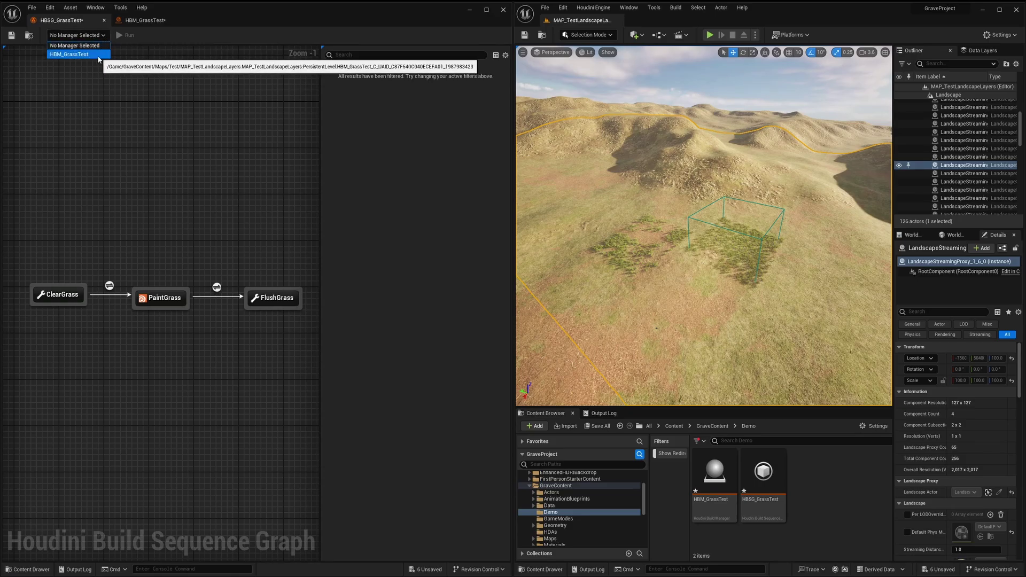
{"action": "left_click", "coordinate": [98, 56]}
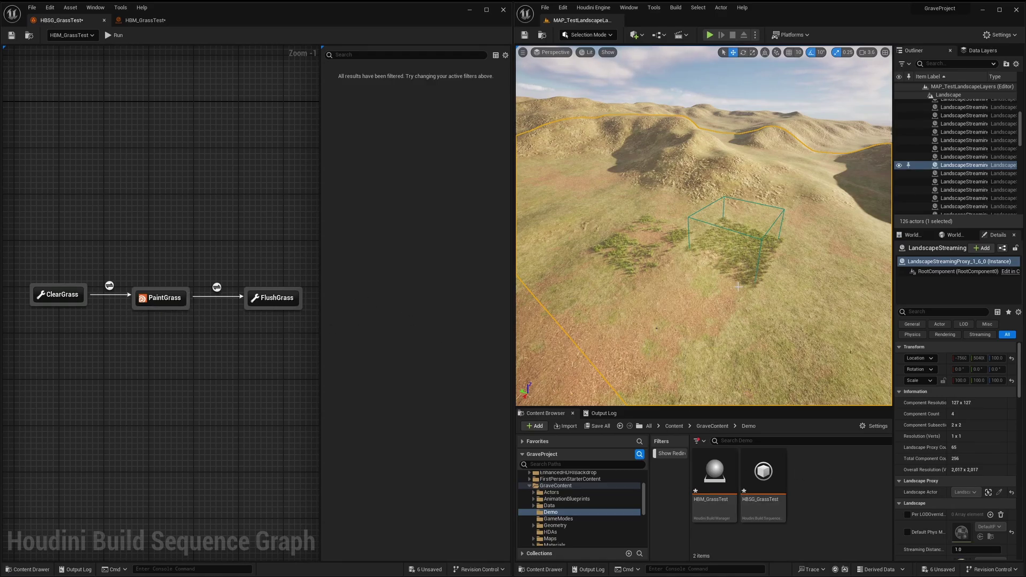
- Enlarge the HoudiniBoundSelectorVolume around the grass patches and move it onto the bare ground beside them
{"action": "right_click_drag", "start_coordinate": [675, 278], "coordinate": [630, 265]}
{"action": "left_click", "coordinate": [675, 278]}
{"action": "key", "text": "r"}
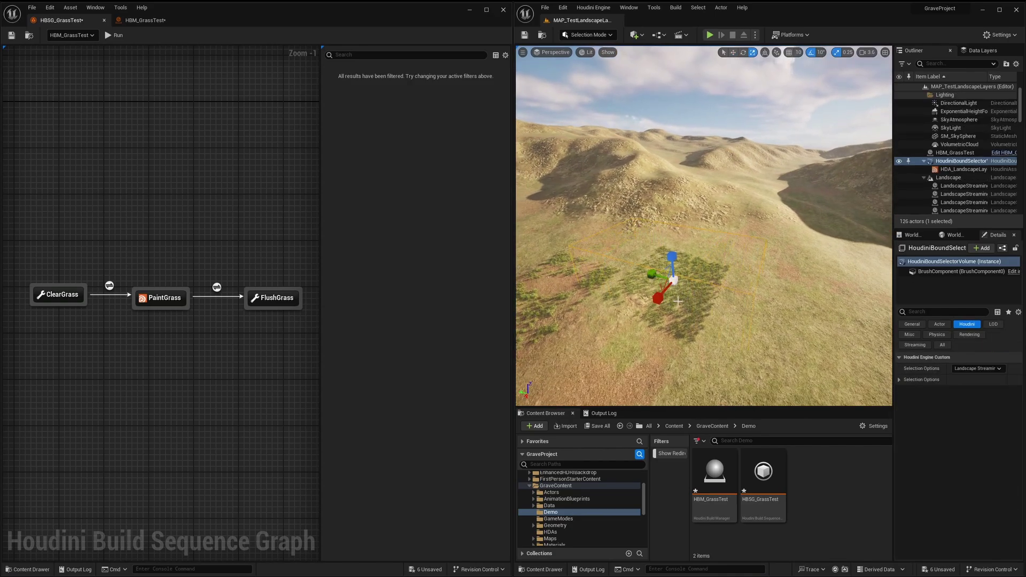
{"action": "left_click_drag", "start_coordinate": [658, 297], "coordinate": [648, 310]}
{"action": "key", "text": "w"}
{"action": "scroll", "coordinate": [682, 265], "scroll_direction": "down", "scroll_amount": 3}
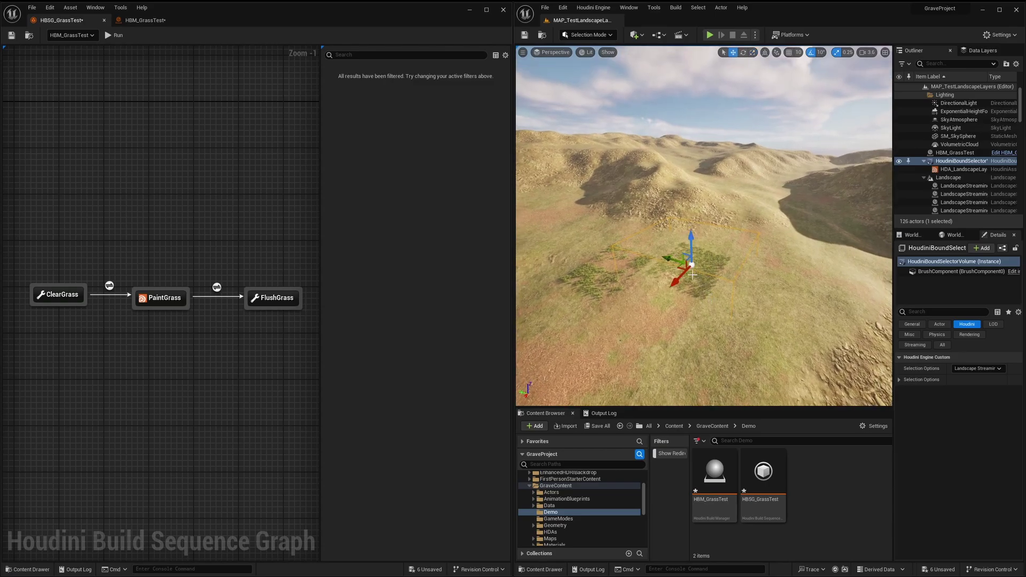
{"action": "left_click_drag", "start_coordinate": [681, 265], "coordinate": [799, 297]}
{"action": "right_click_drag", "start_coordinate": [799, 297], "coordinate": [740, 279]}
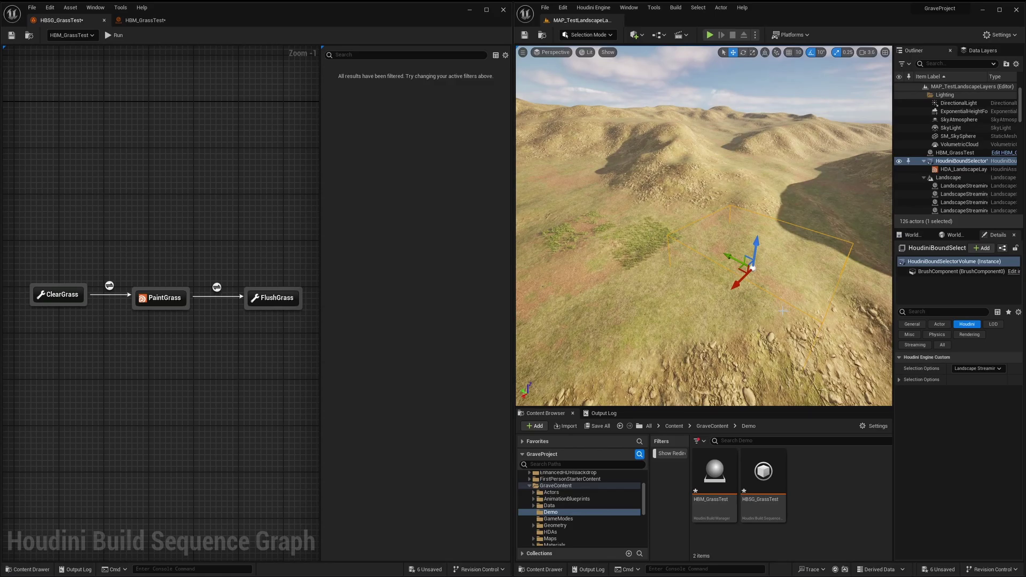
- Run the HBSG_GrassTest build sequence and inspect the grass inside the bound selector volume up close
{"action": "left_click", "coordinate": [114, 36]}
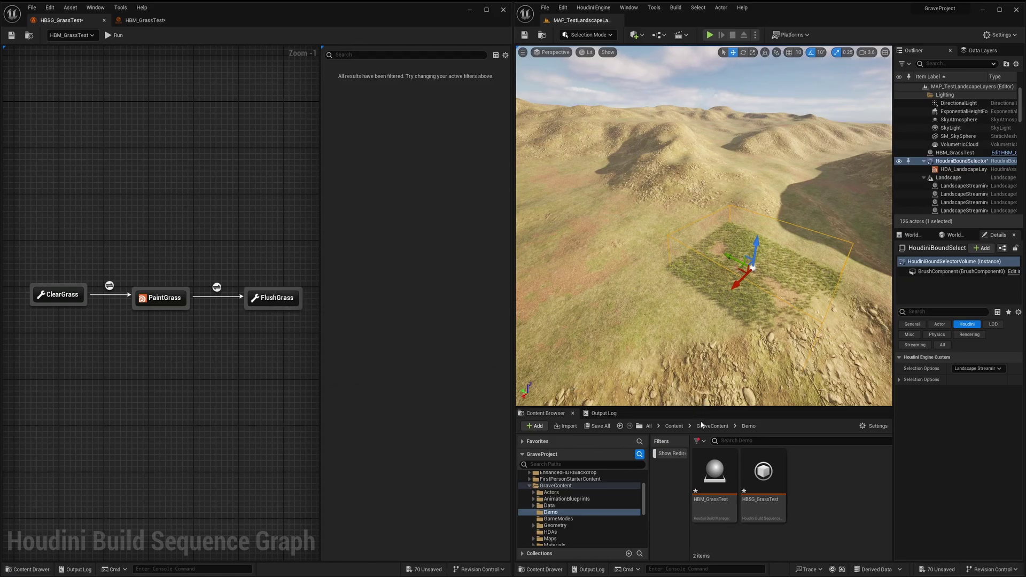
{"action": "key", "text": "w"}
{"action": "right_click_drag", "start_coordinate": [761, 378], "coordinate": [808, 369]}
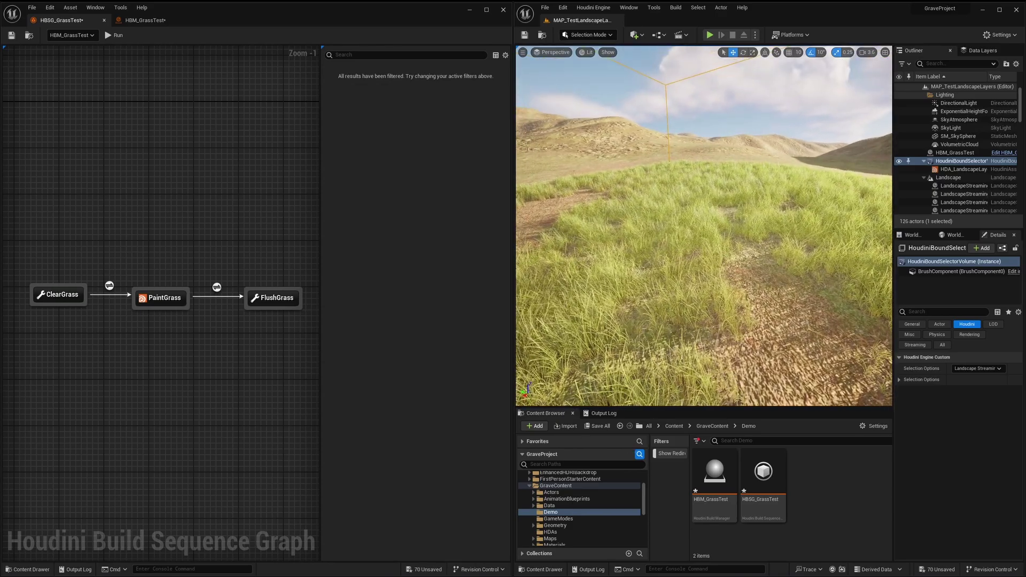